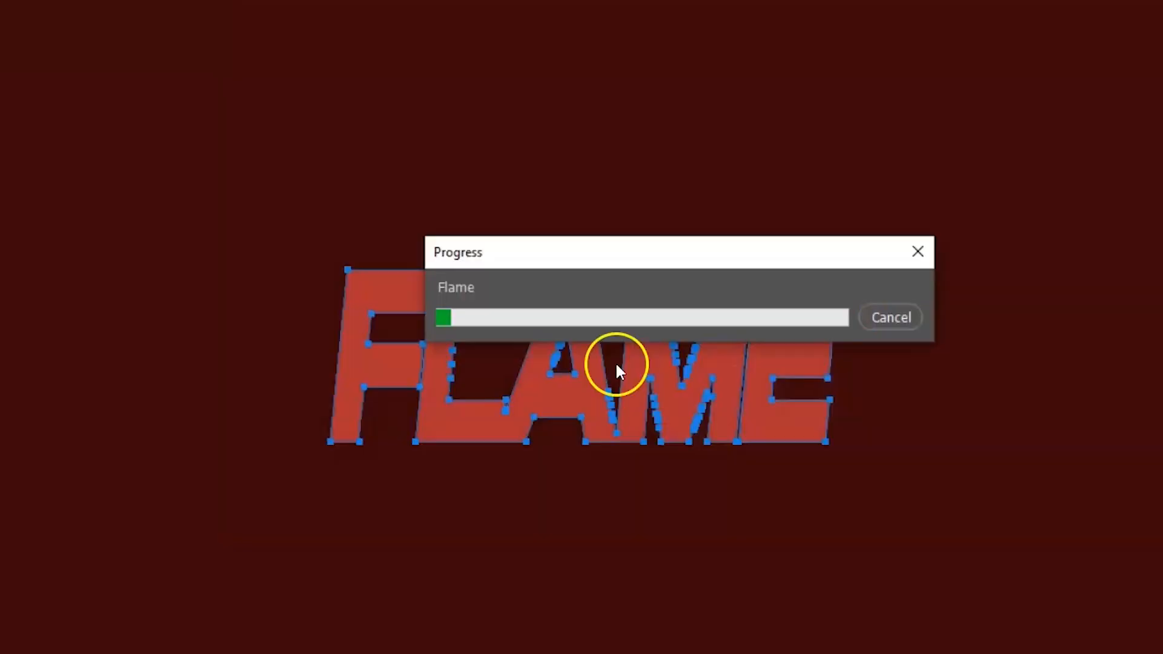
key("Escape")
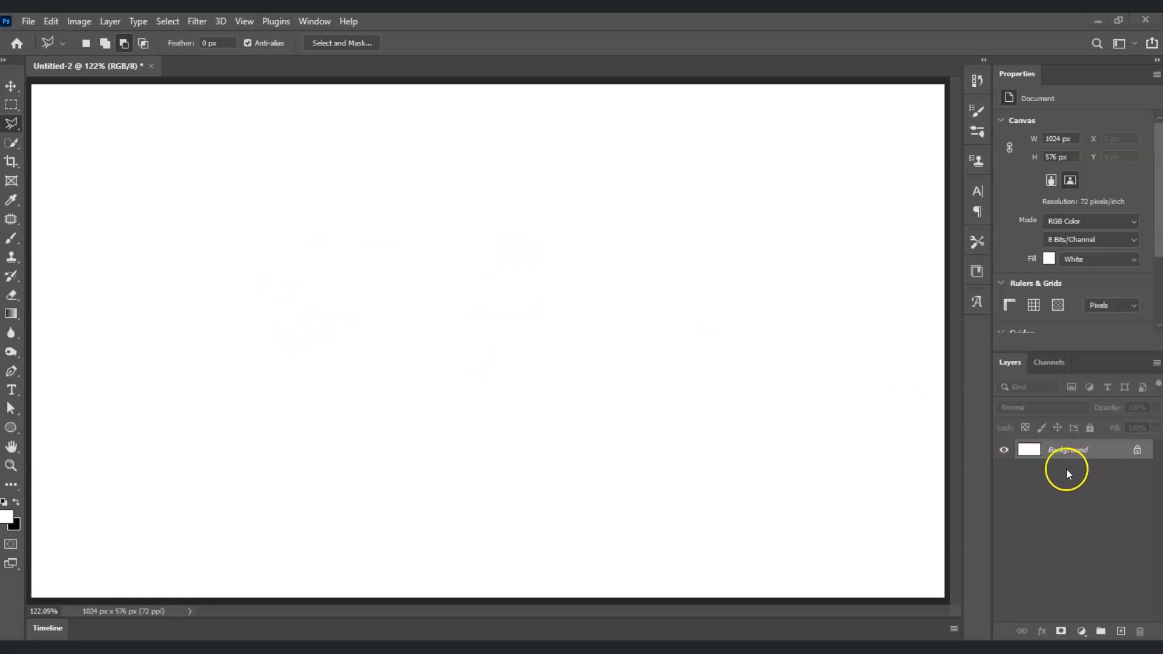
- Add a solid colour fill layer coloured #3e0909 over the white background
left_click(1082, 632)
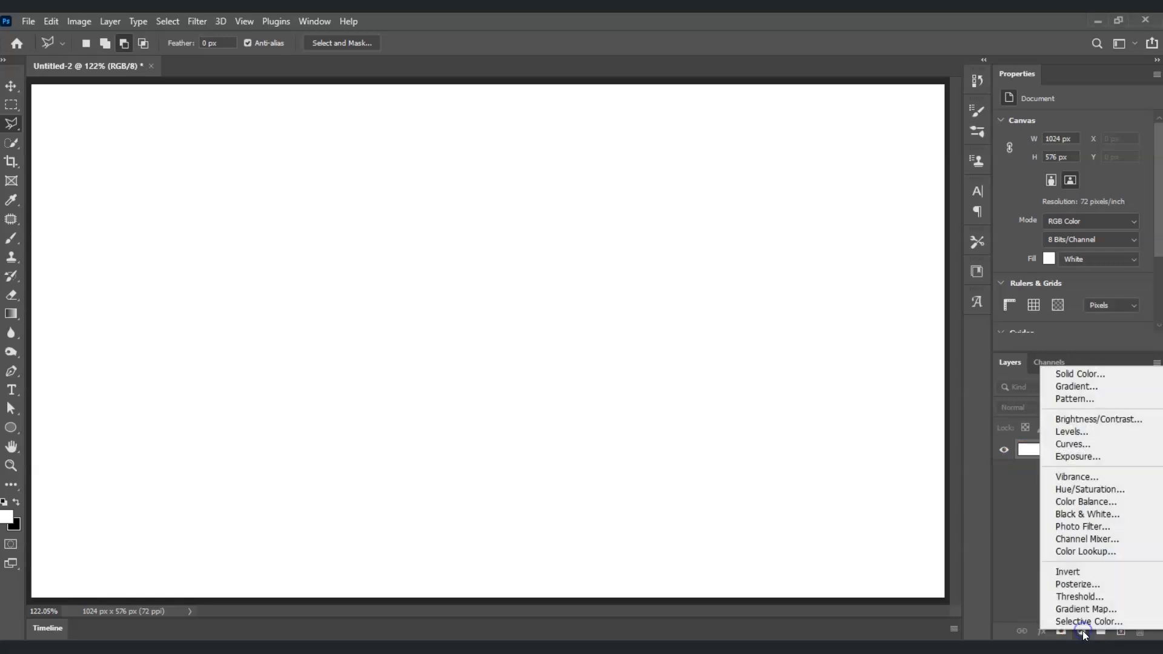
left_click(1136, 379)
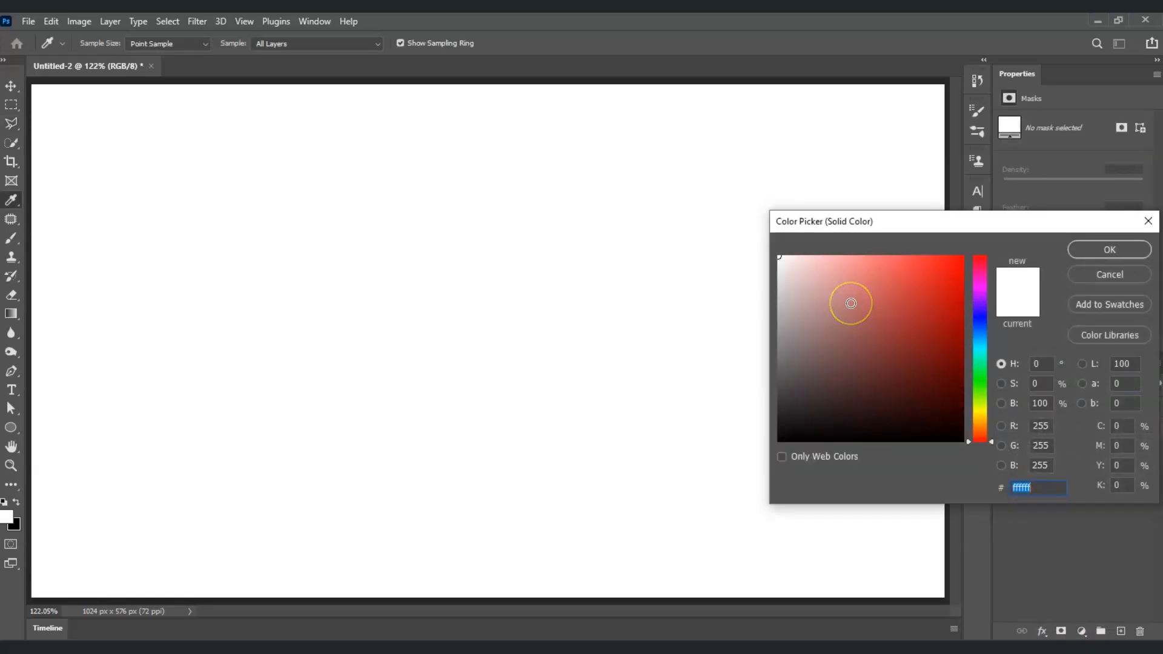
left_click_drag(851, 303, 919, 397)
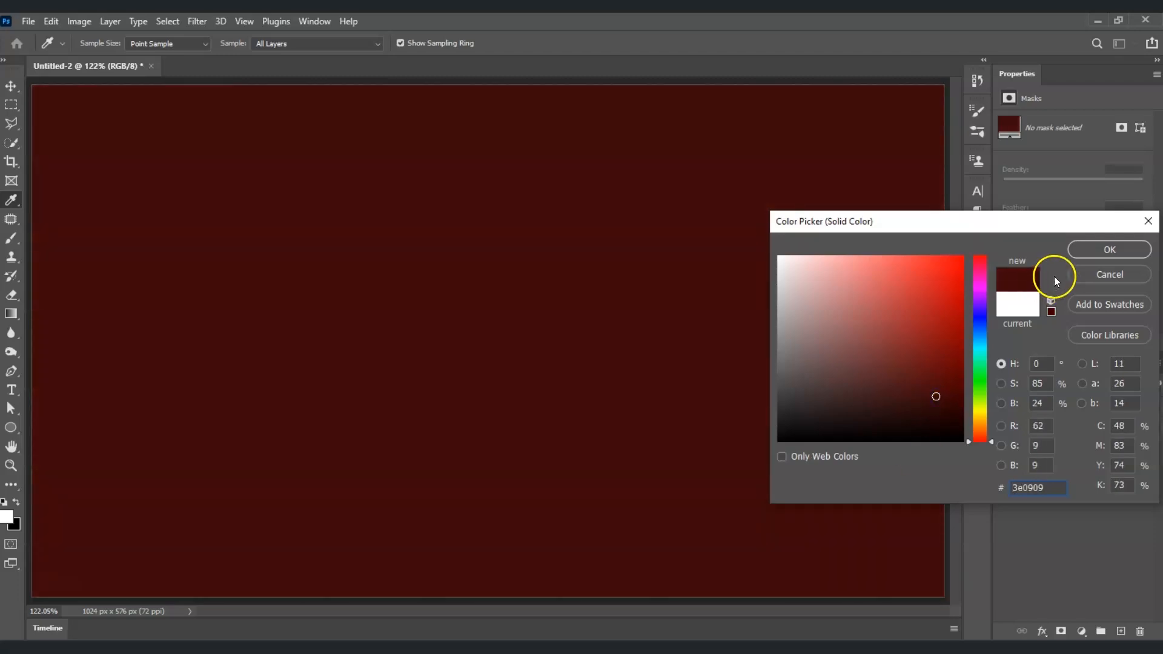
left_click(1089, 250)
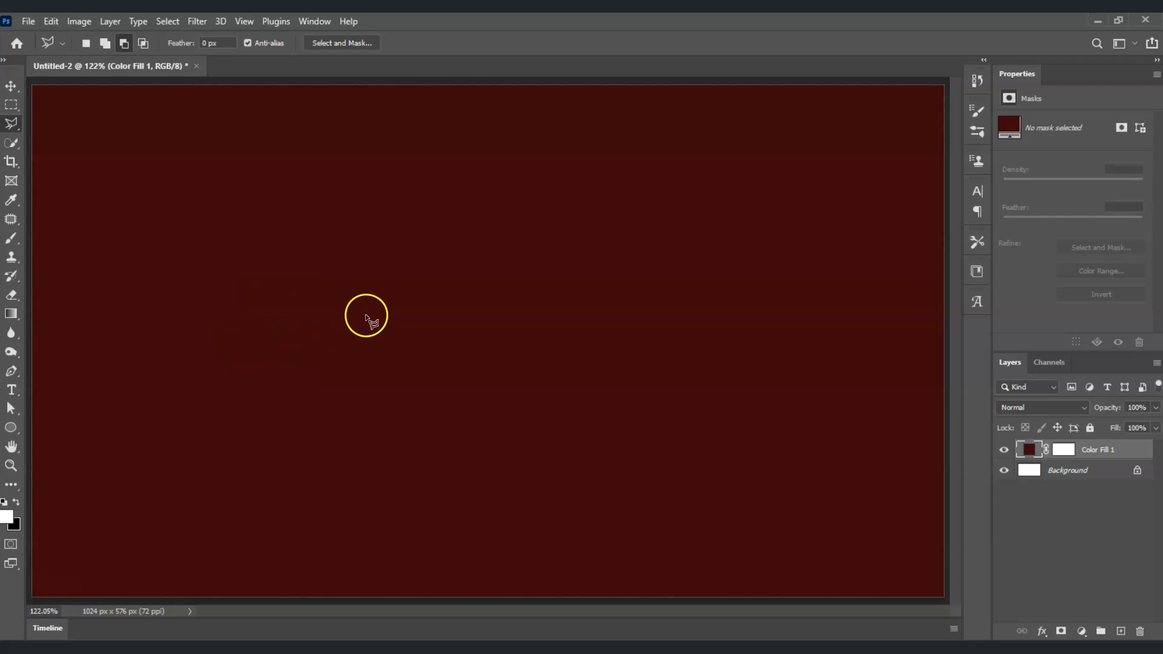
- Place a new horizontal text layer with the placeholder text on the canvas
left_click(11, 391)
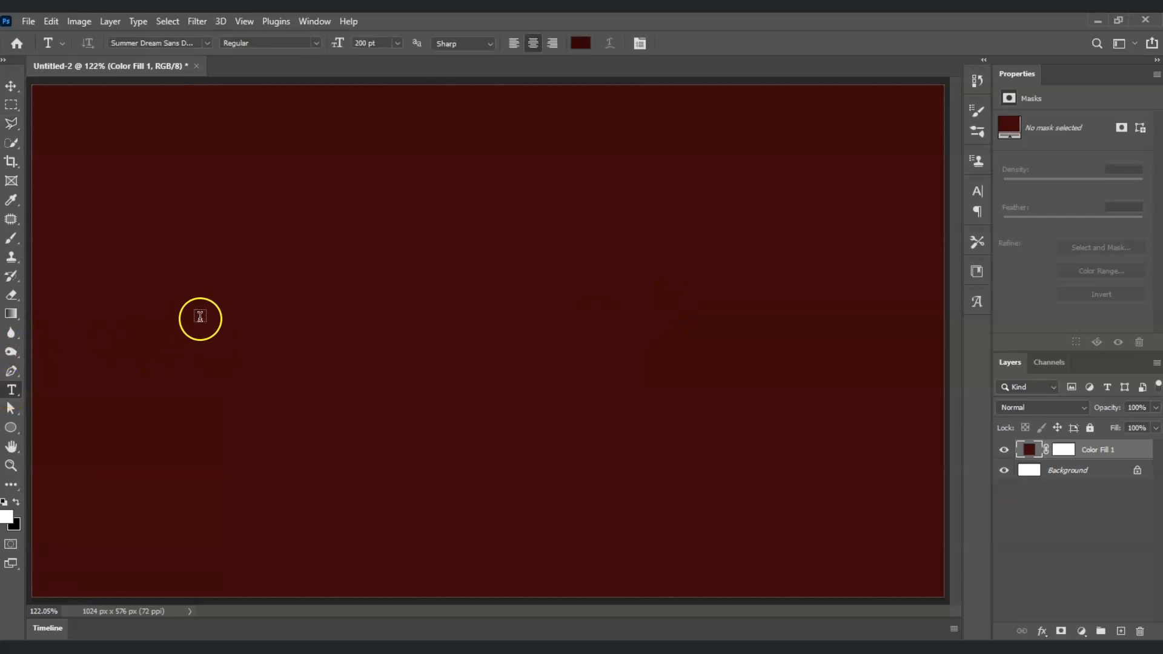
left_click(239, 320)
left_click(600, 290)
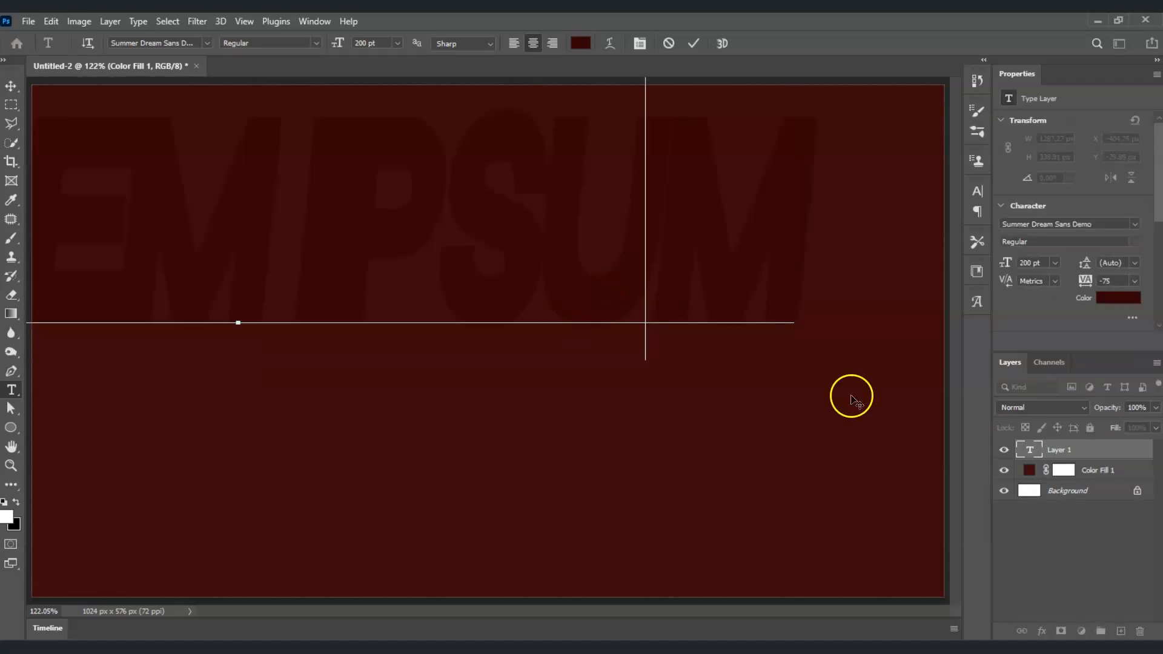
left_click(1051, 543)
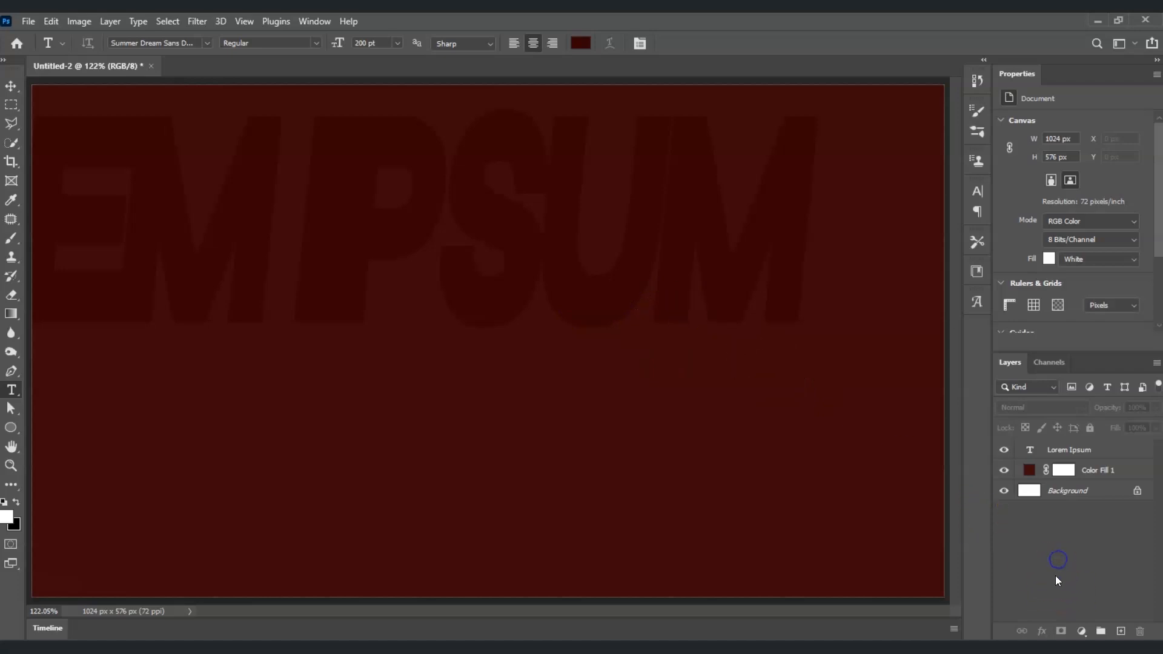
- Scale down and reposition the text layer with Free Transform so it sits centred on the canvas
left_click(1084, 455)
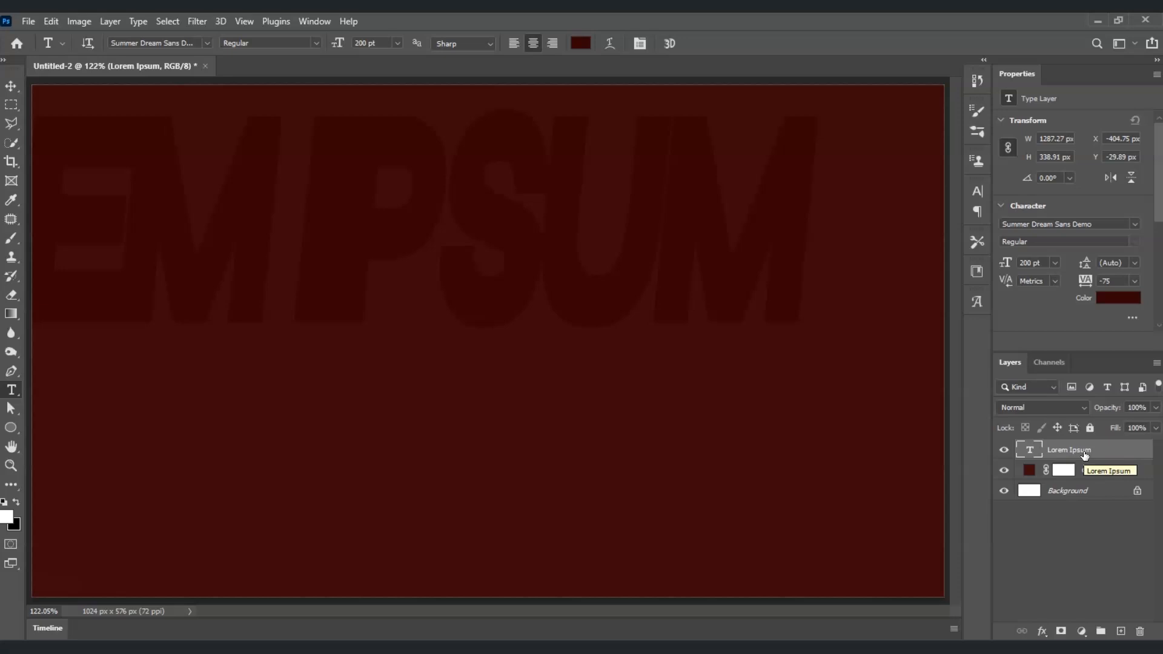
key("ctrl+t")
left_click_drag(389, 237, 452, 354)
left_click_drag(885, 467, 690, 348)
left_click_drag(109, 213, 243, 251)
left_click_drag(608, 350, 552, 350)
key("Return")
left_click(550, 417, "ctrl")
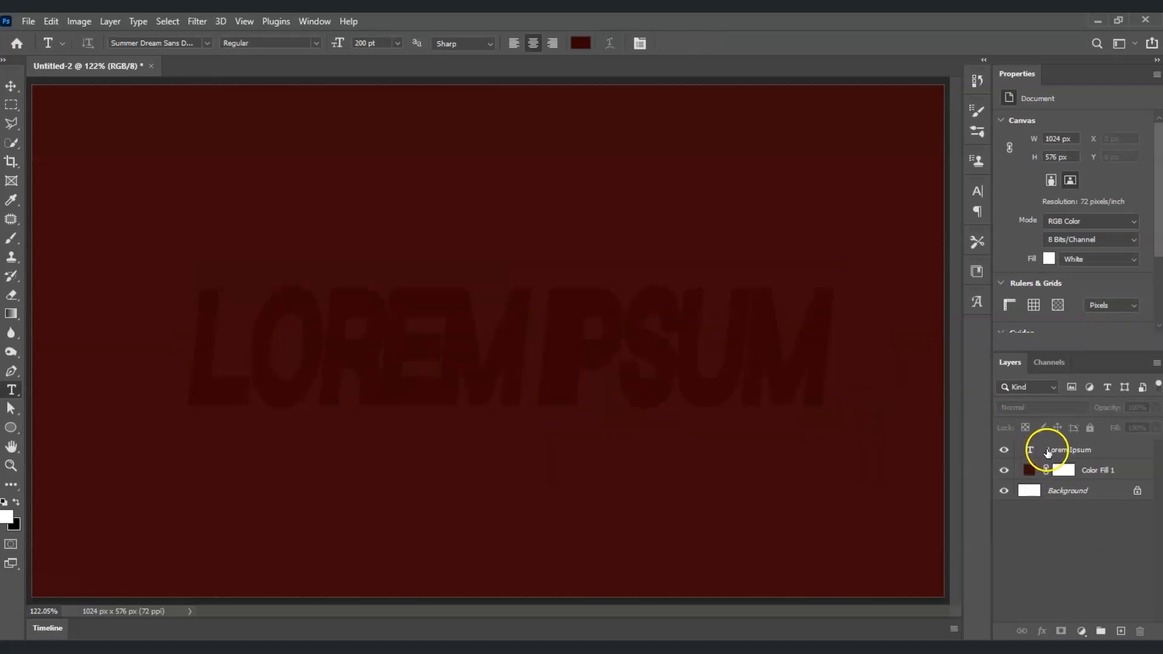
- Replace the placeholder text with the word FLAME
double_click(1036, 451)
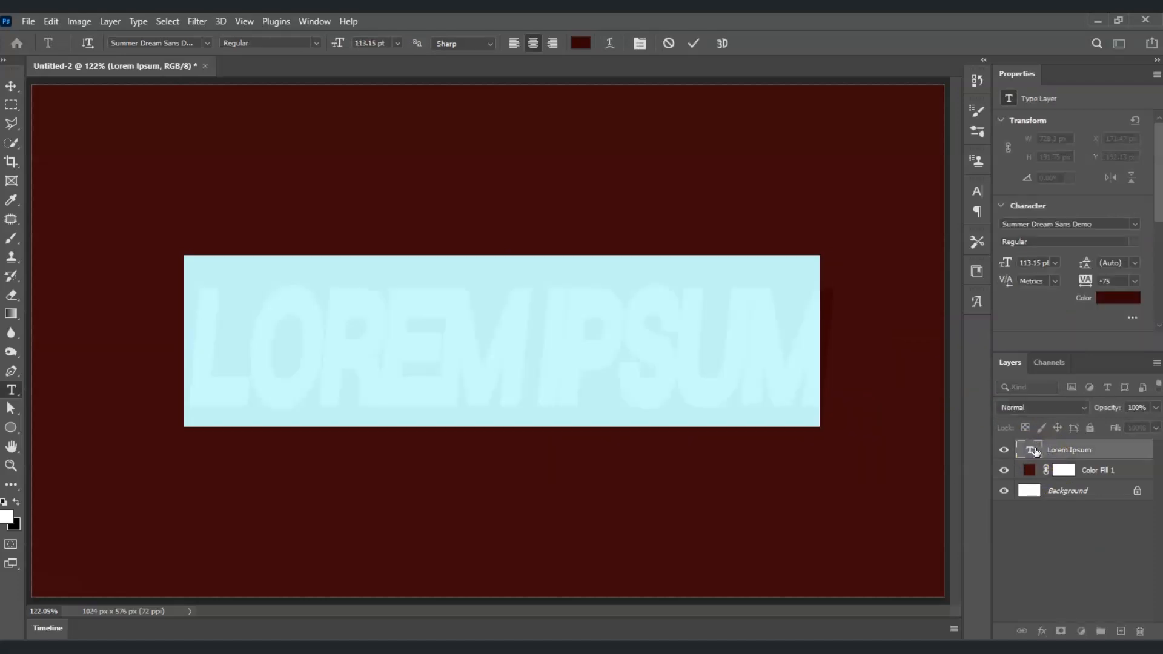
left_click(1036, 451)
left_click(430, 377)
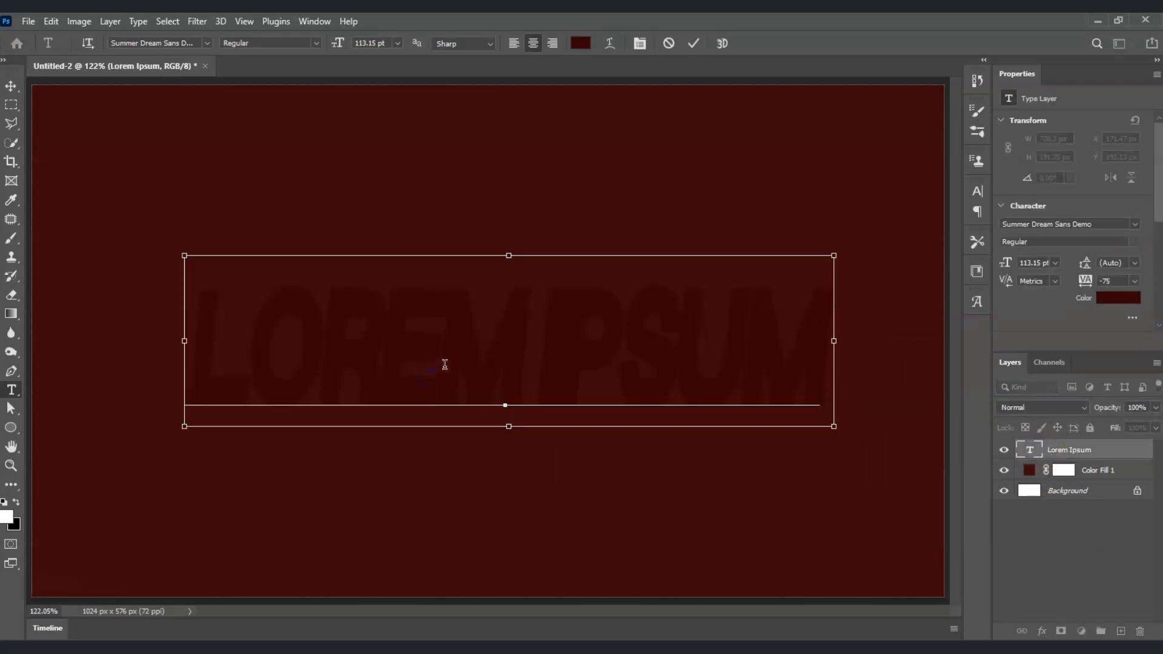
key("ctrl+a")
type("FLA")
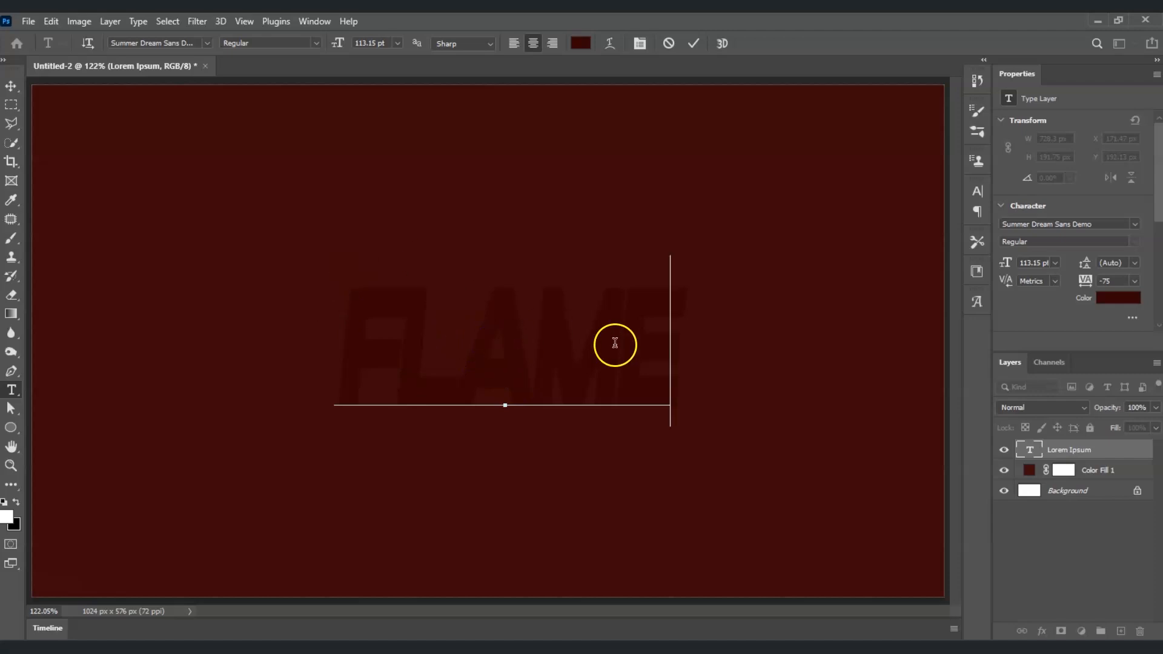
left_click(584, 335)
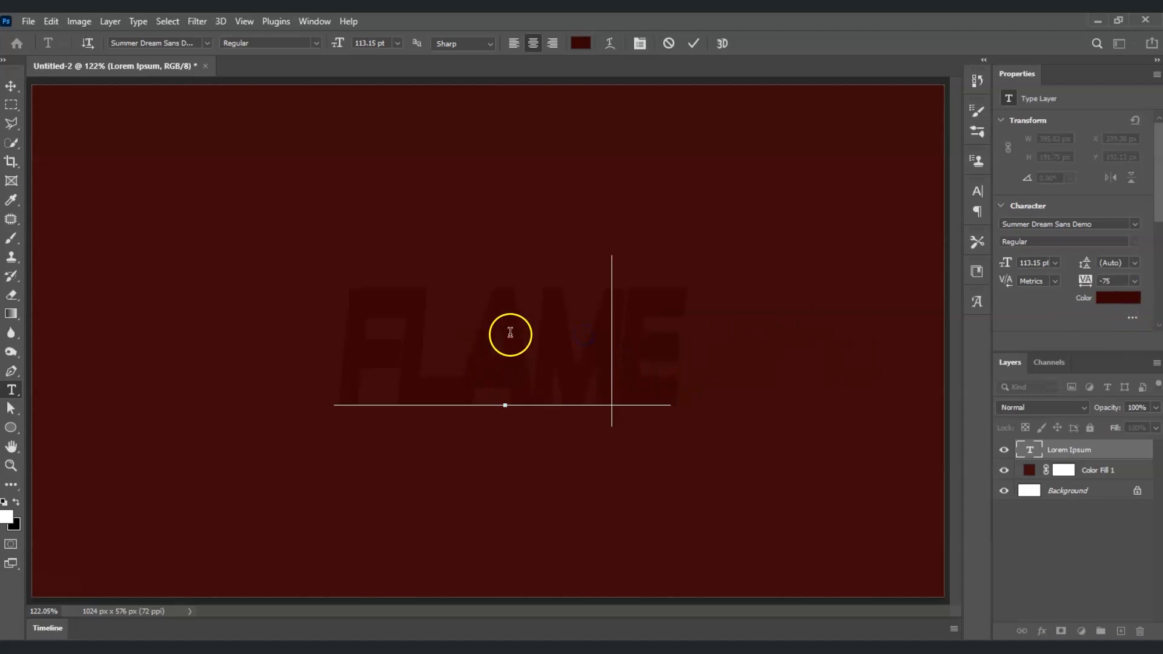
- Select the FLAME text and change its colour to a bright red, then commit the text
left_click(1118, 304)
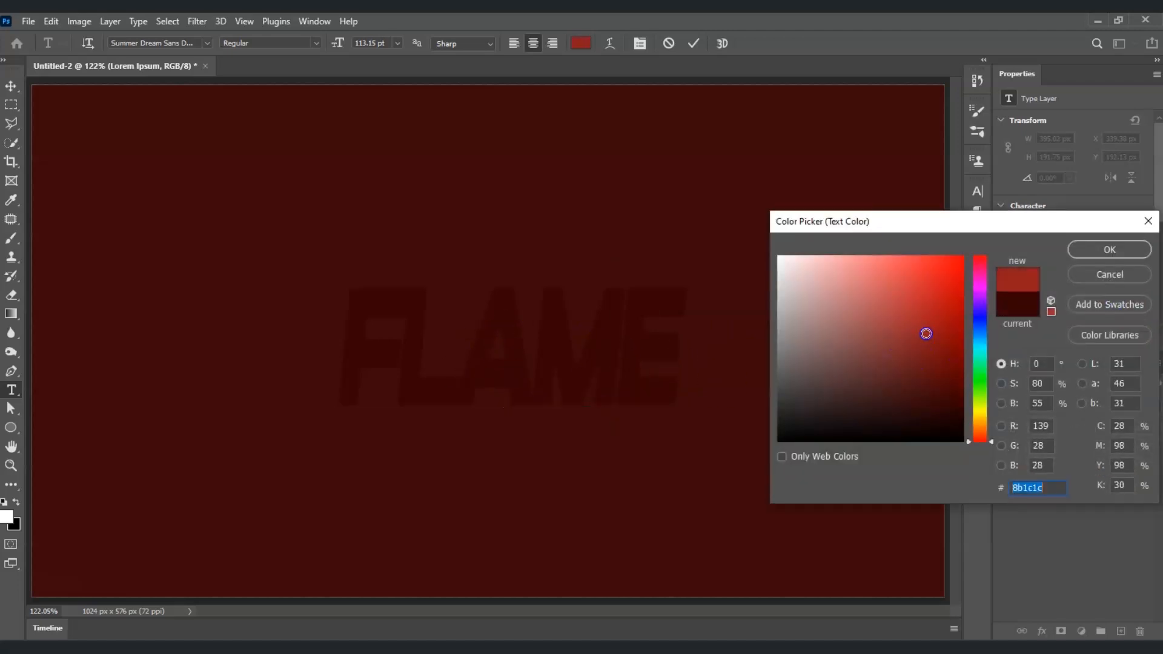
left_click(1134, 252)
double_click(636, 348)
left_click(1118, 298)
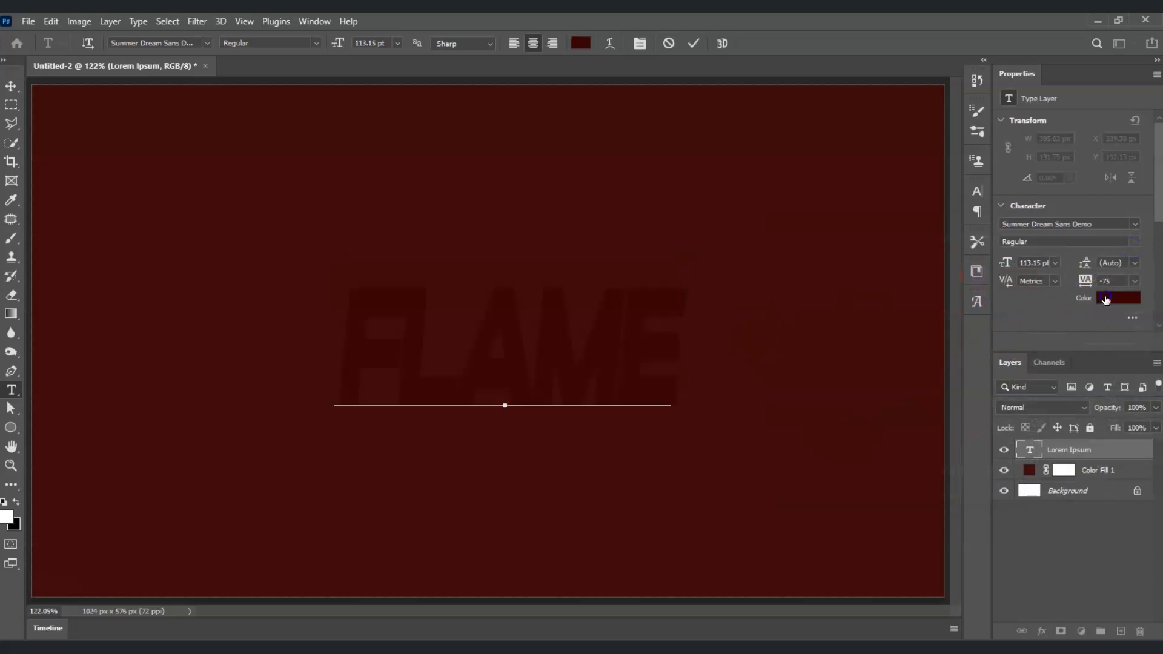
left_click(930, 289)
left_click(1109, 249)
left_click(432, 417)
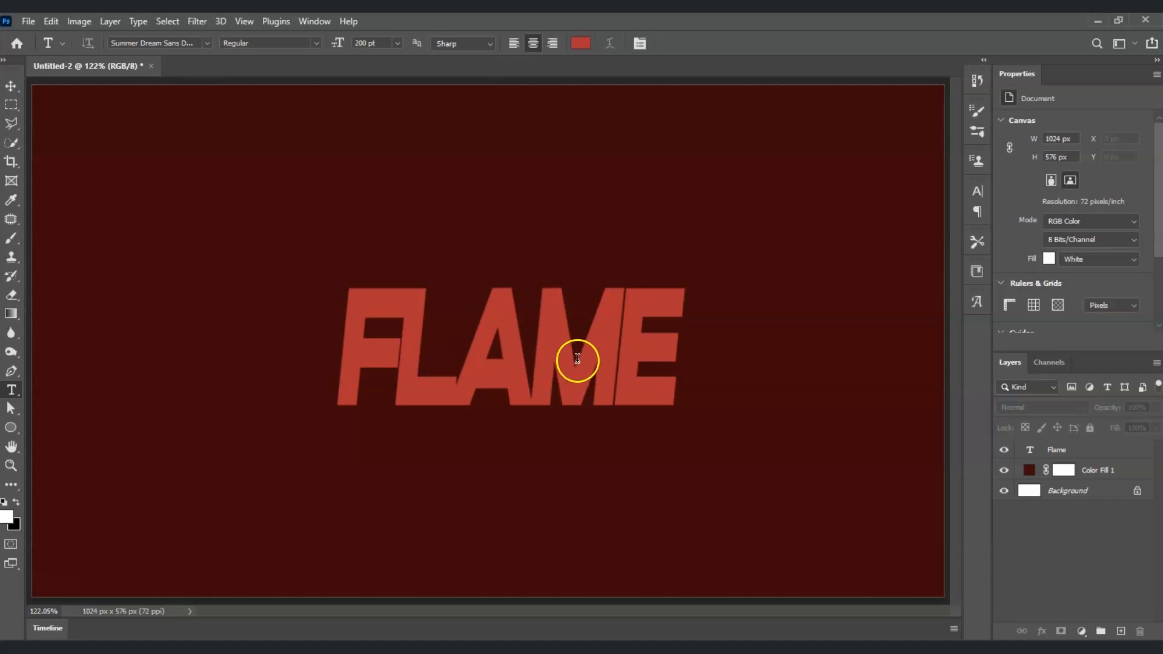
- Create a new empty layer above the FLAME text layer
left_click(207, 44)
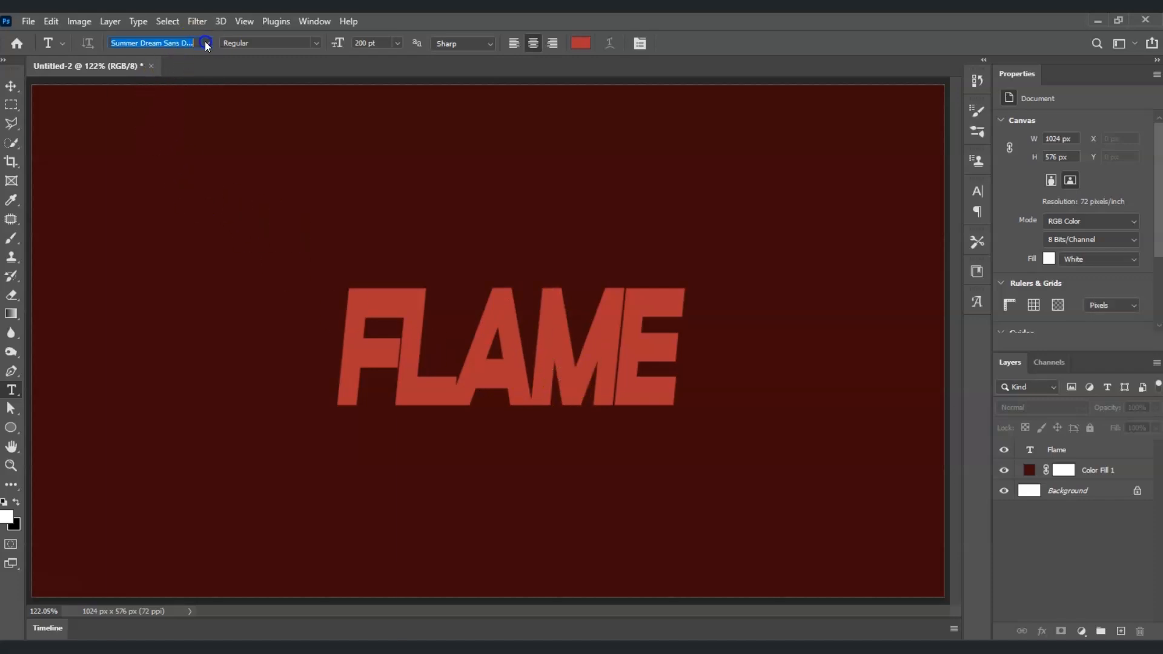
left_click(207, 44)
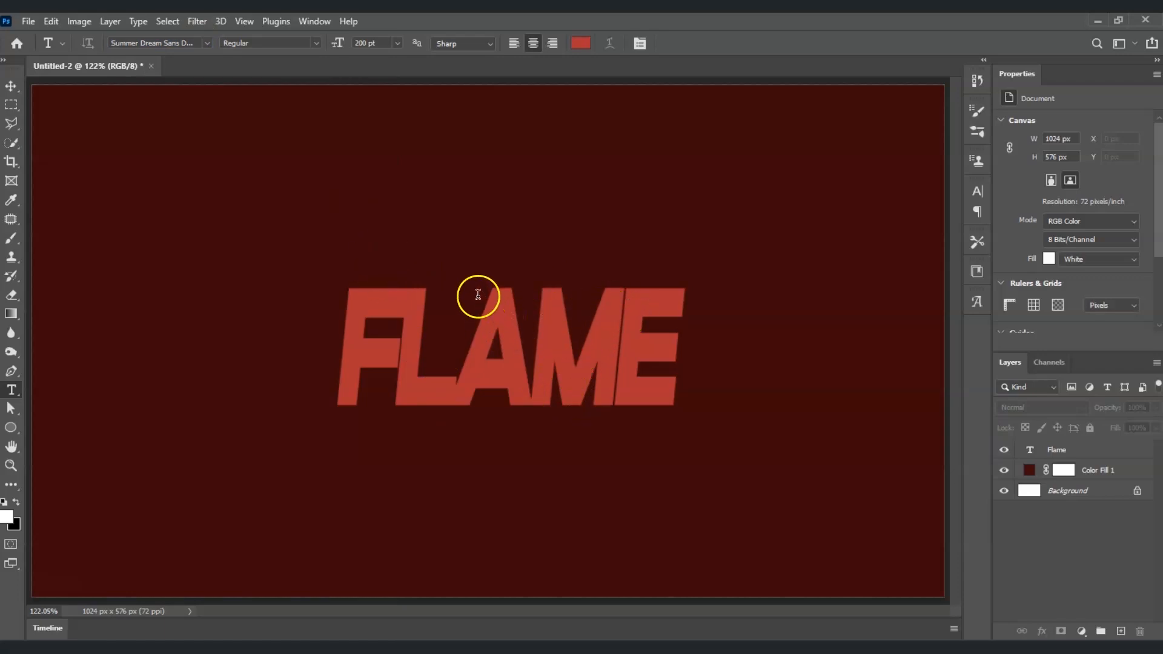
left_click(524, 360)
left_click(1027, 526)
left_click(1122, 632)
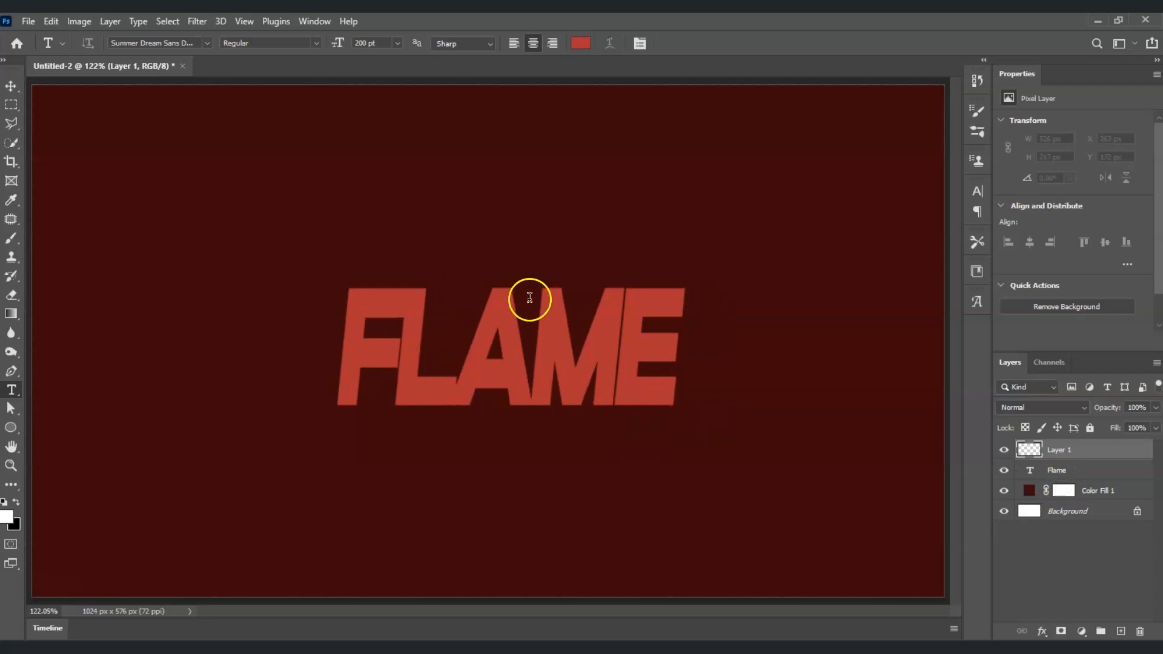
- Load the FLAME text outline as a selection and convert it into a work path with 0.5 pixel tolerance
left_click(1031, 471, "ctrl")
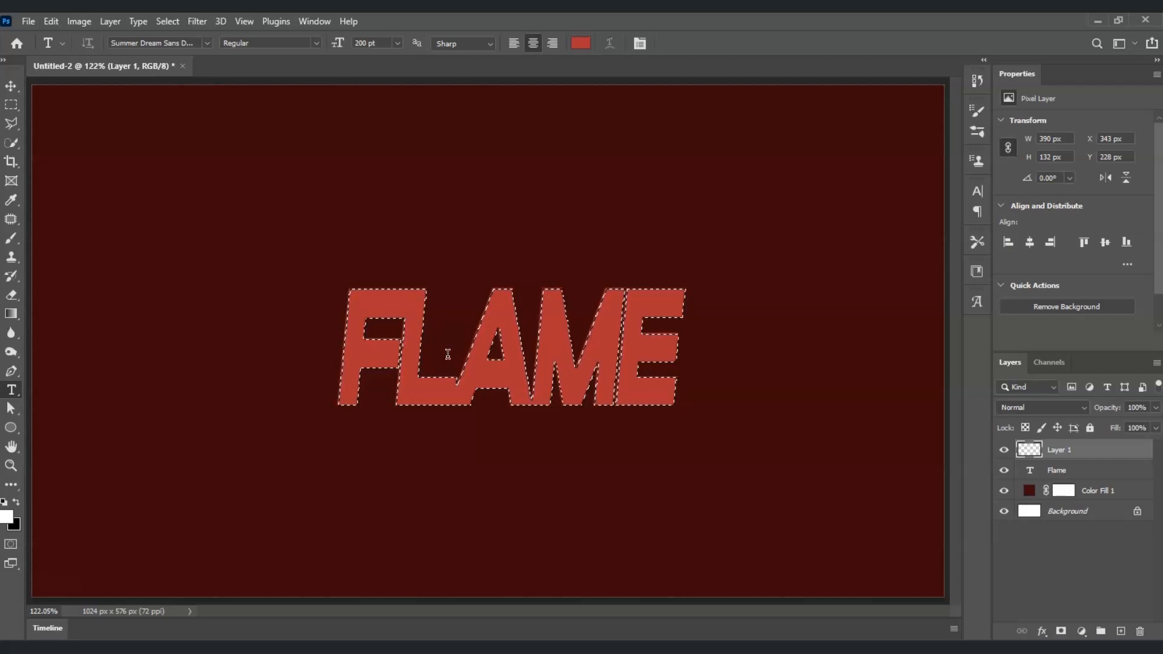
left_click(9, 124)
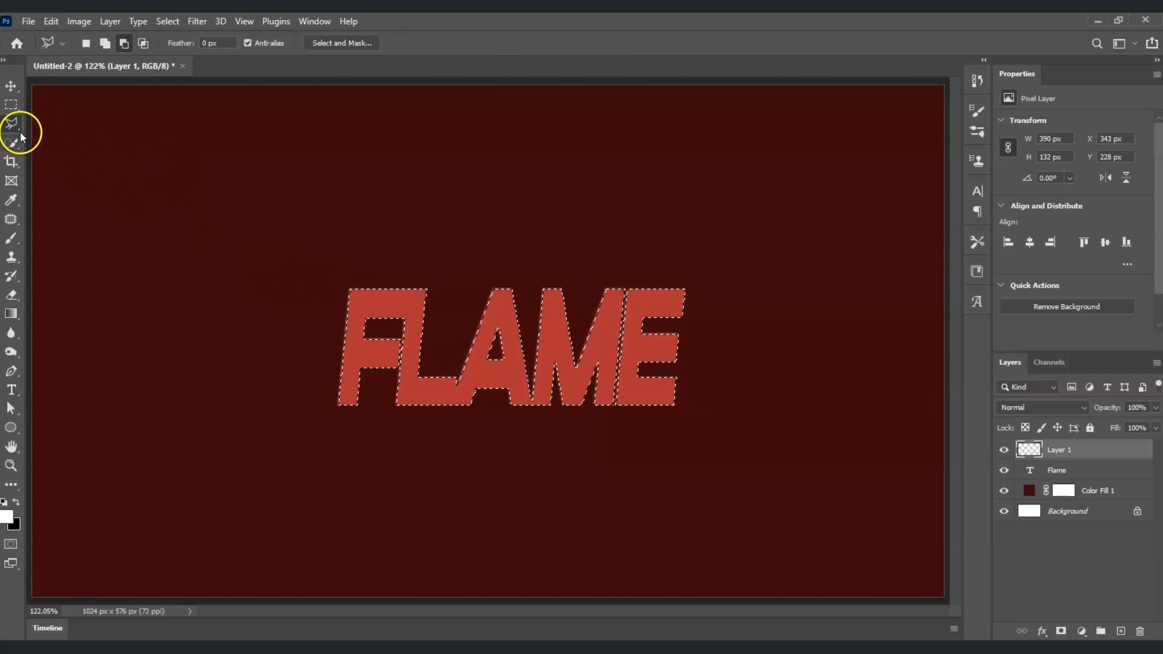
right_click(362, 303)
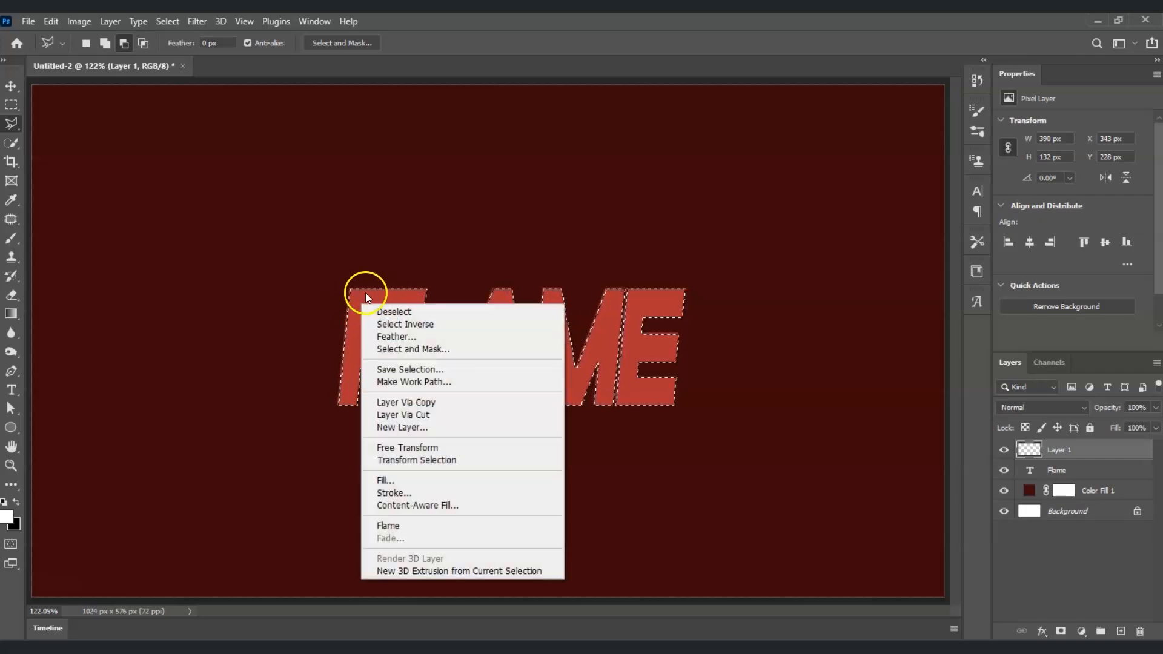
left_click(438, 383)
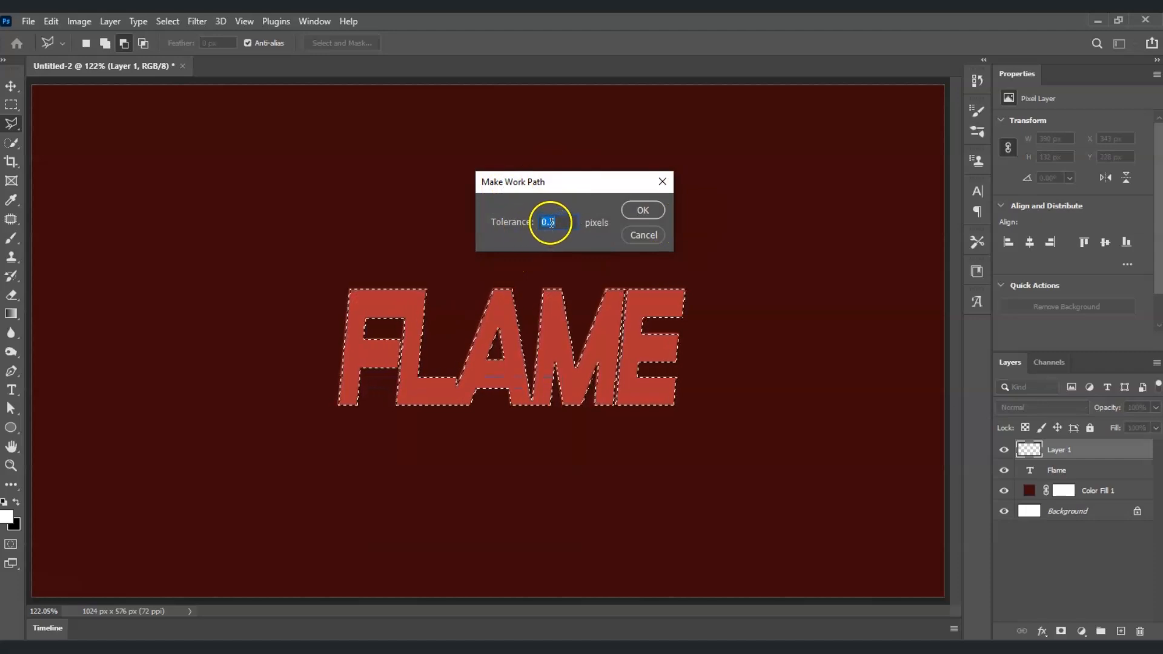
left_click(648, 214)
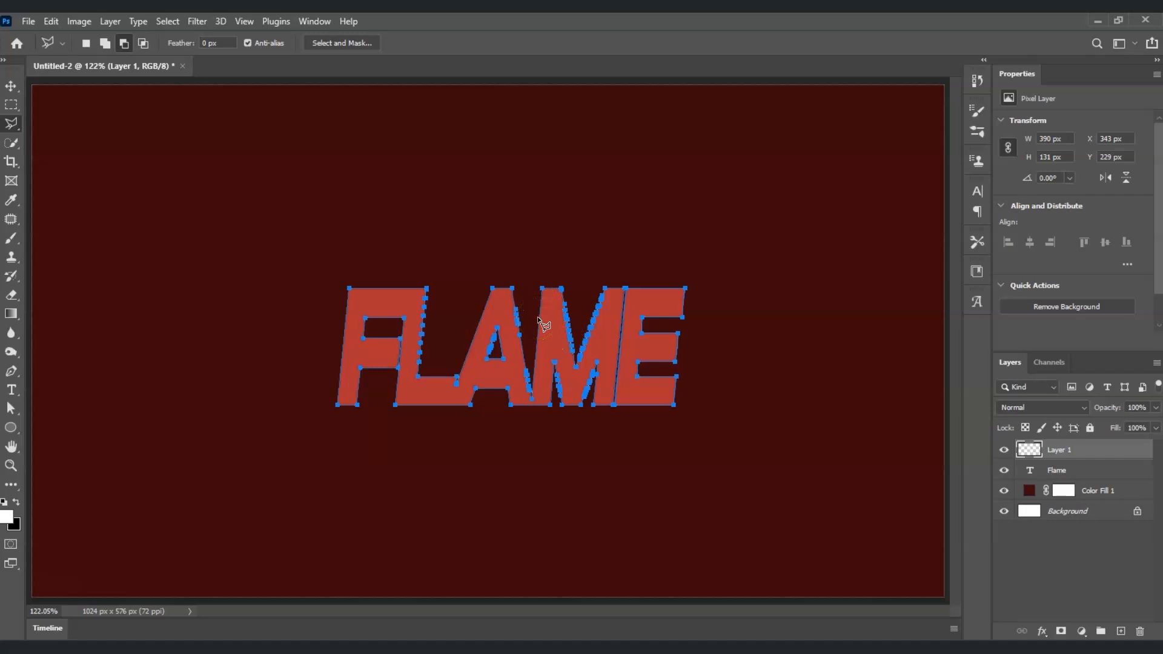
- Open Image Size and choose the 1024 x 768 px 72 ppi Fit To preset
left_click(85, 23)
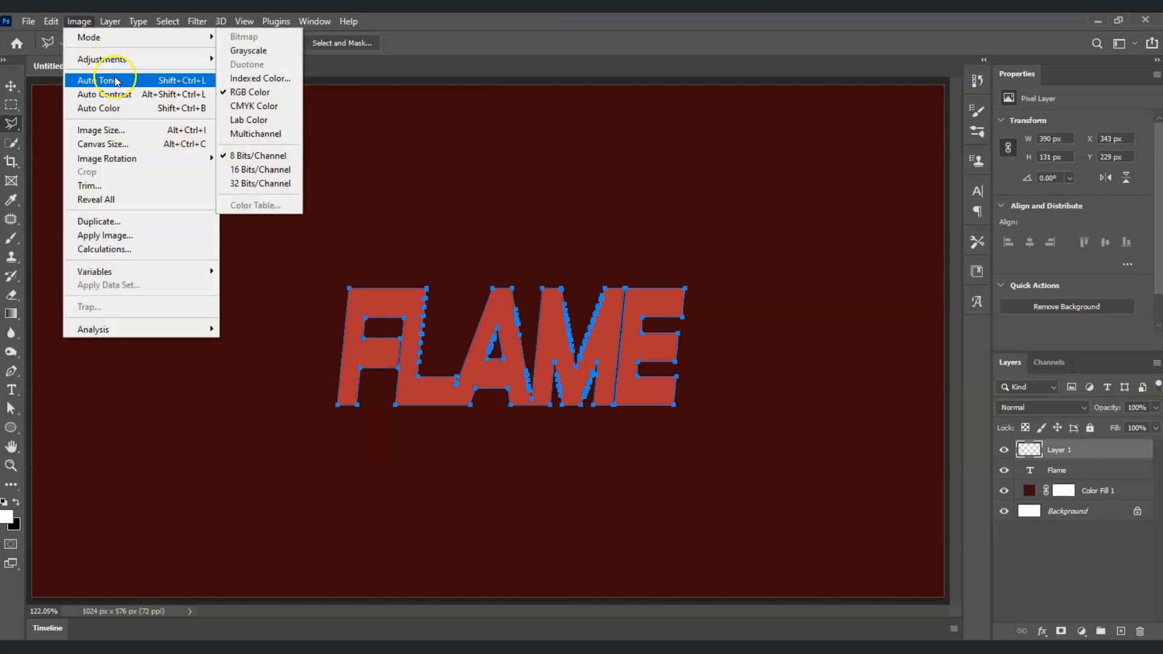
left_click(130, 127)
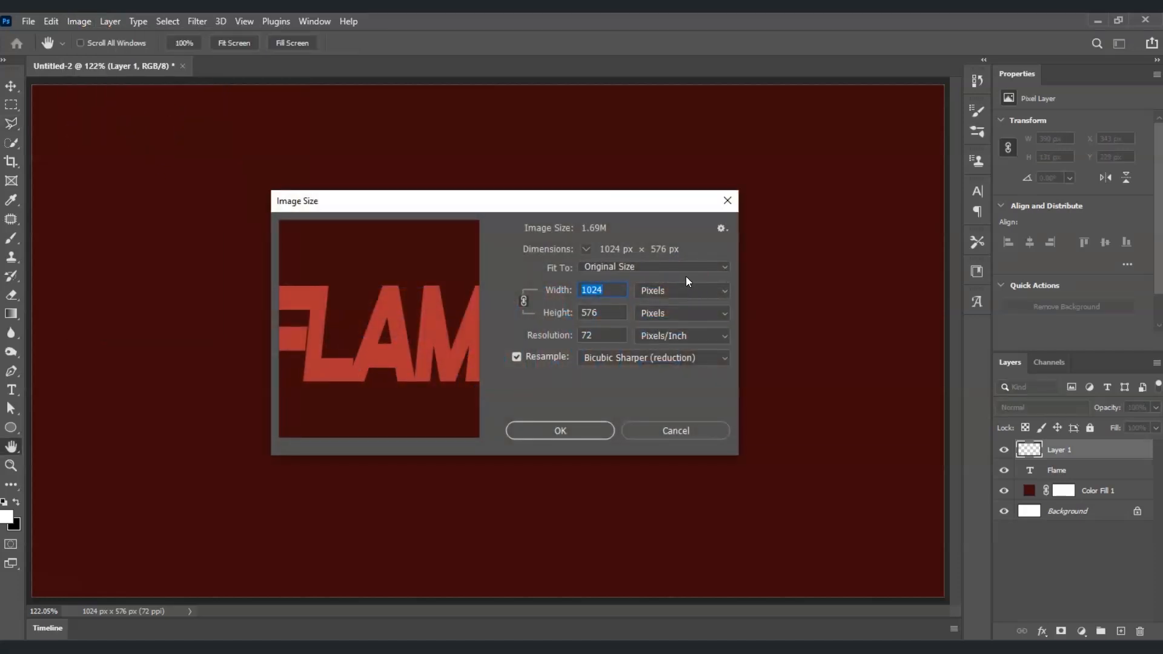
left_click(711, 272)
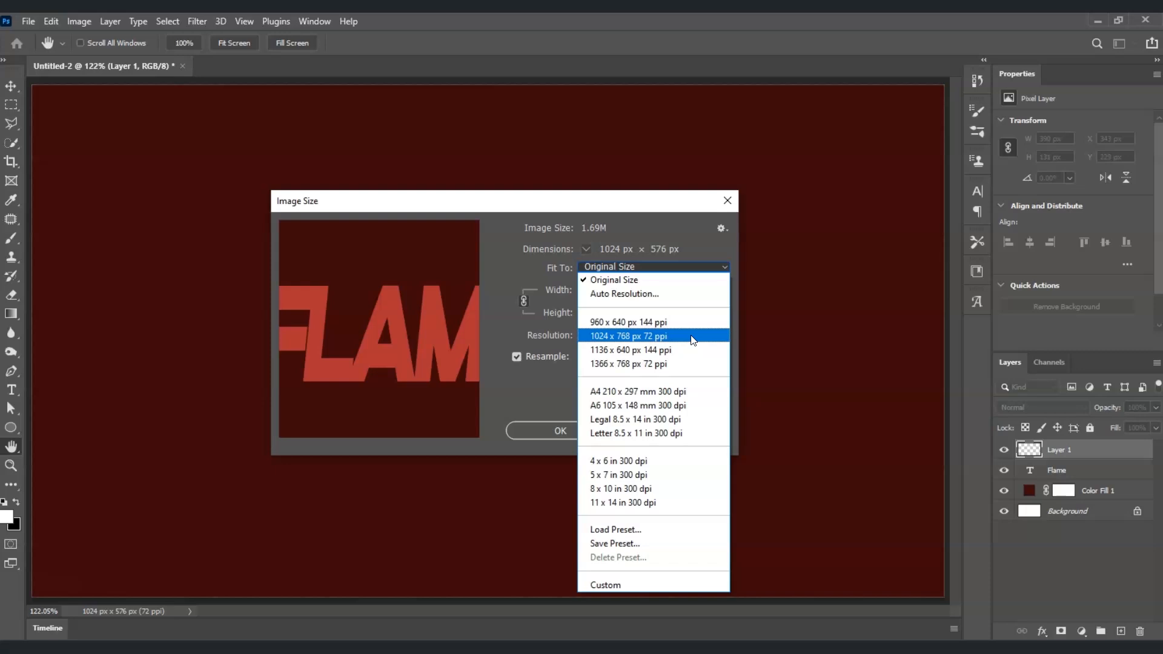
left_click(691, 336)
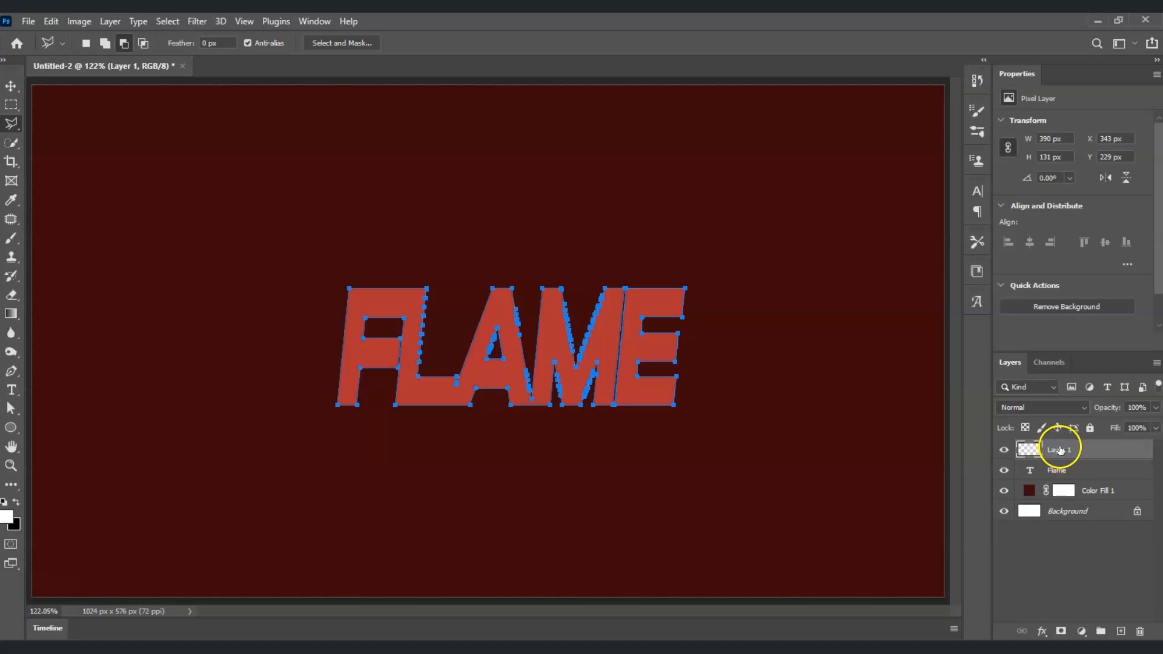
- Open the Render Flame filter for the new empty layer
left_click(196, 21)
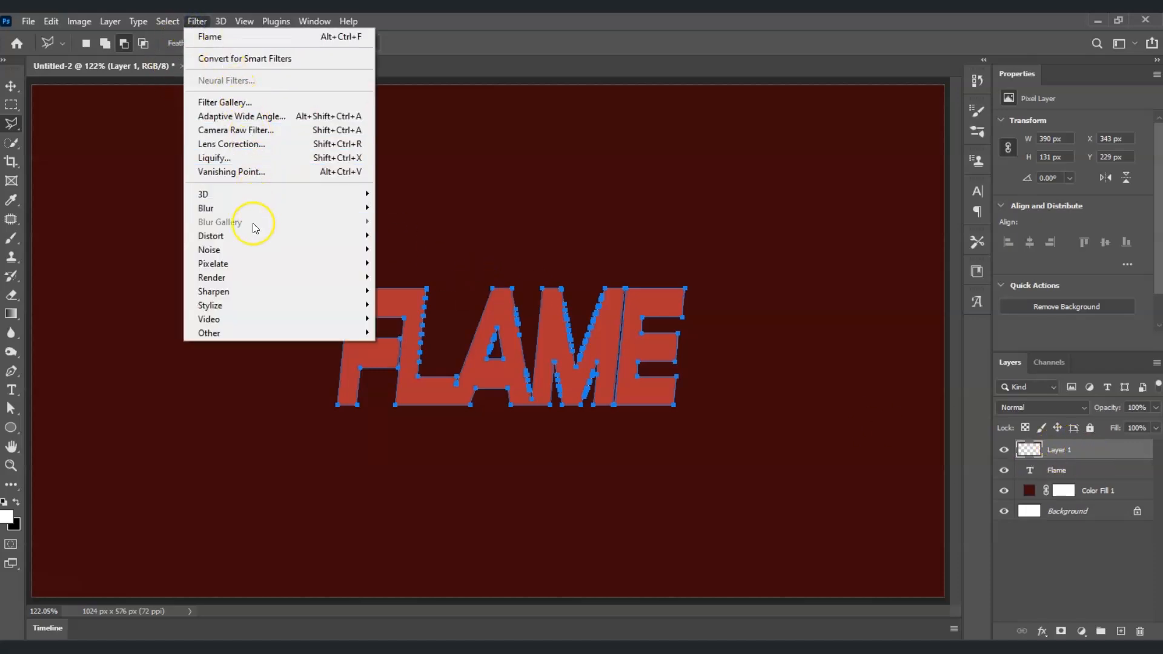
mouse_move(267, 274)
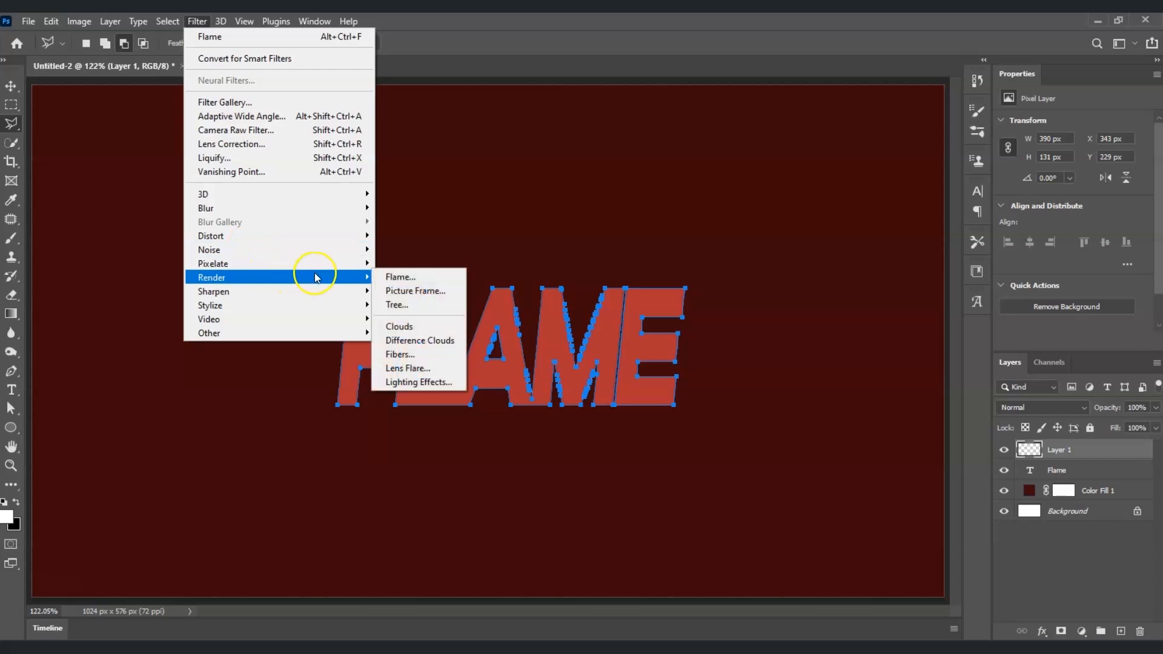
left_click(400, 276)
key("p")
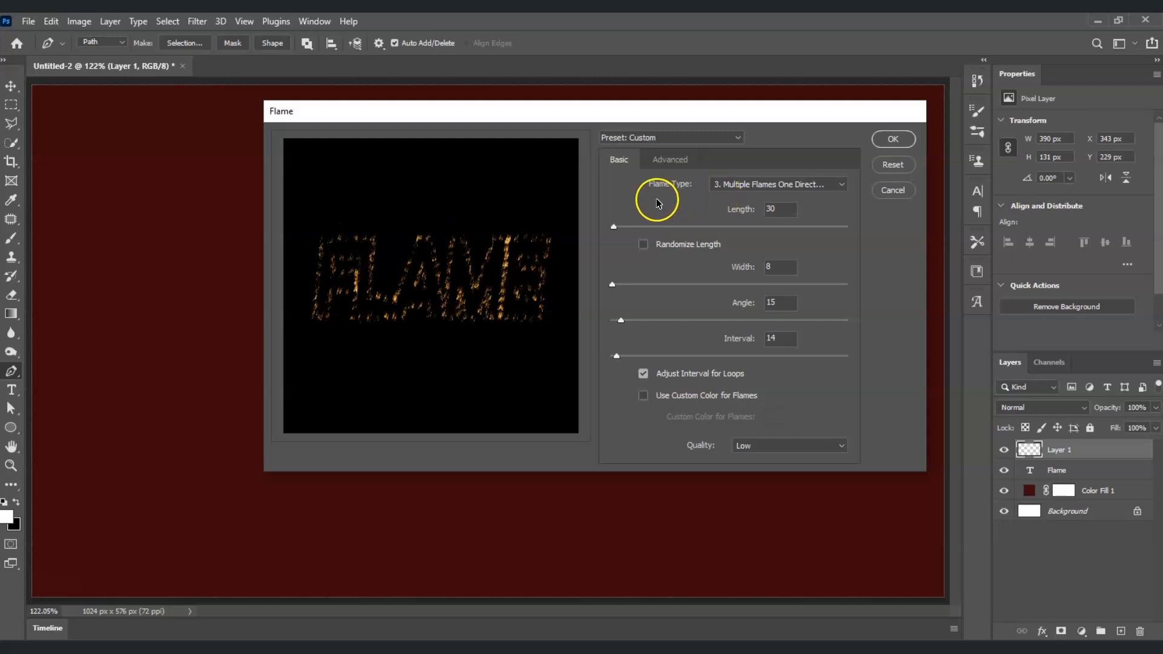
- Choose the Multiple Flames One Direction flame type and set the flame length to 40
left_click(800, 183)
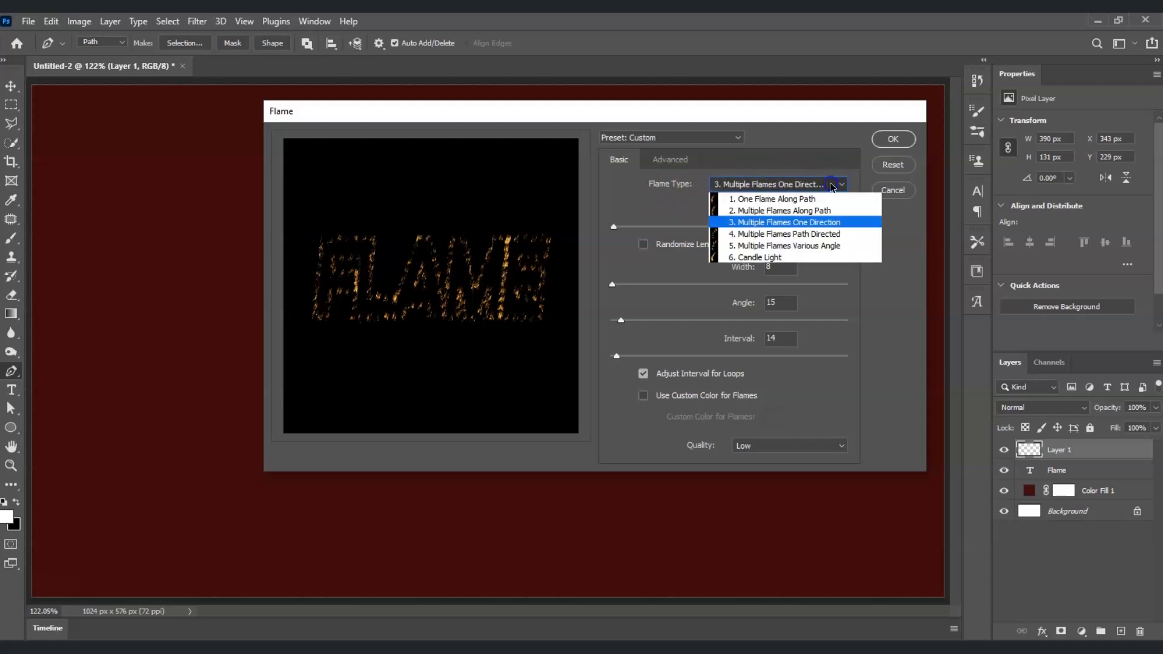
left_click(812, 222)
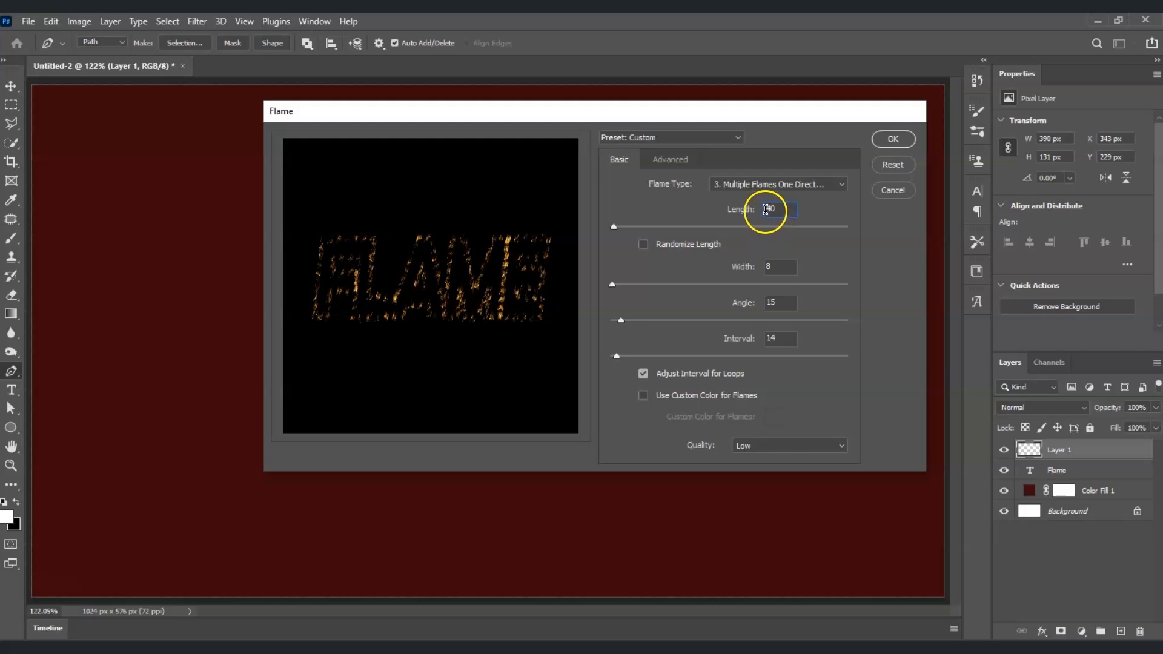
key("Tab")
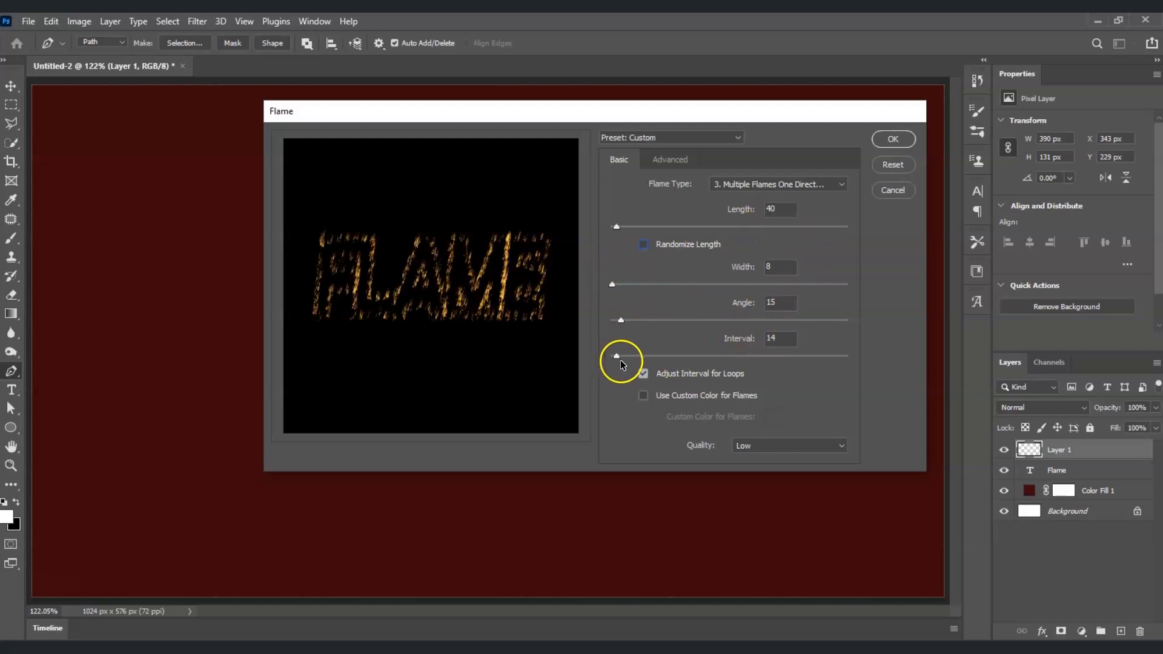
- Turn off Adjust Interval for Loops and set the interval and angle to 10
left_click(742, 348)
type("10")
key("Tab")
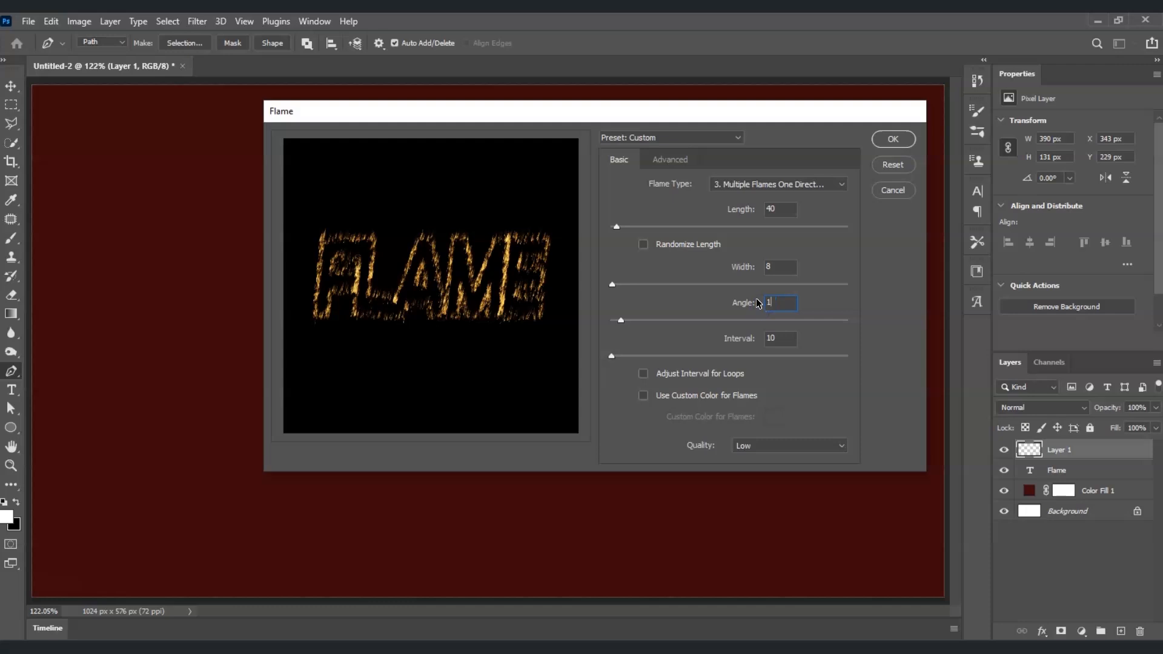
- Set the flame width to 10 and apply the Flame filter
key("shift+Tab")
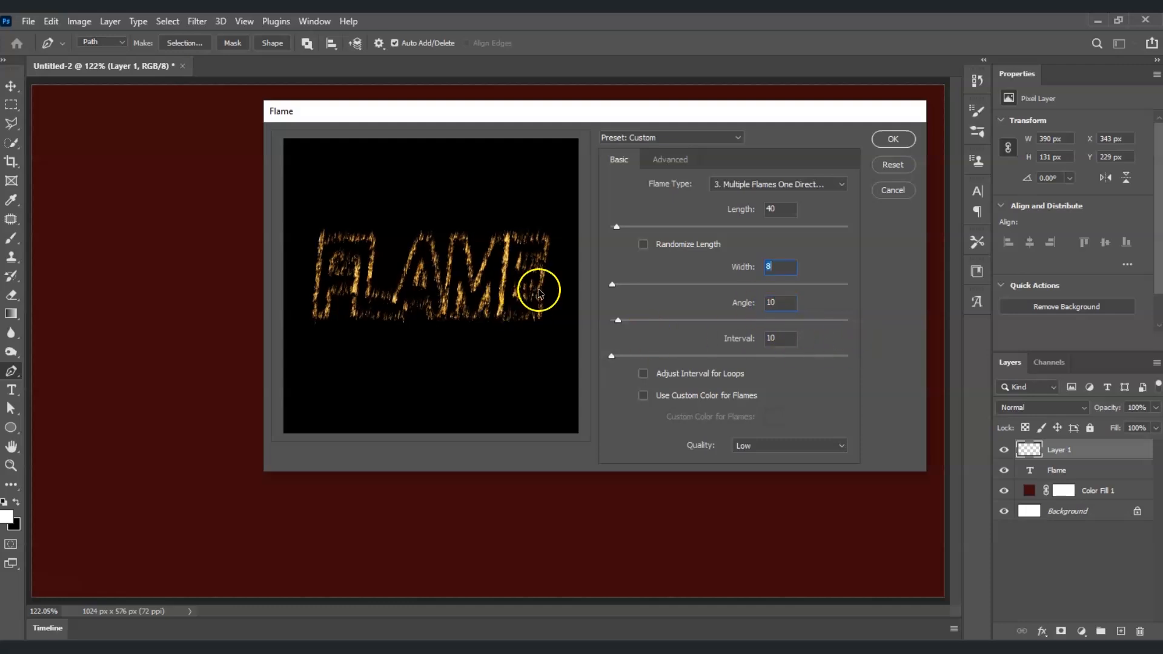
type("10")
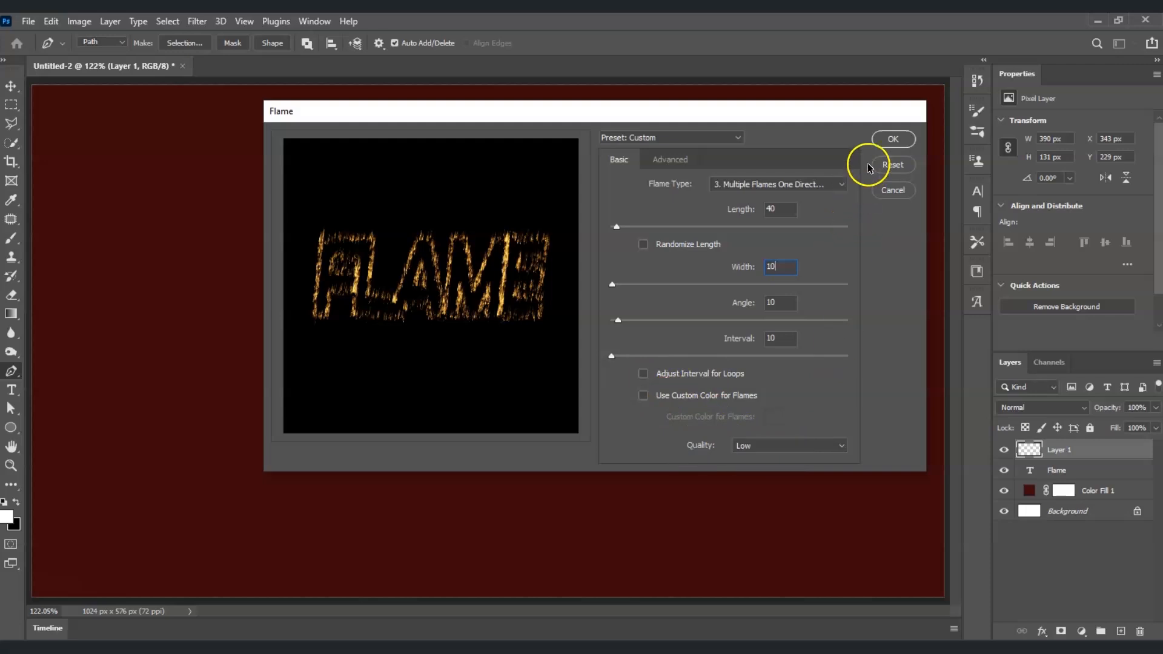
left_click(887, 139)
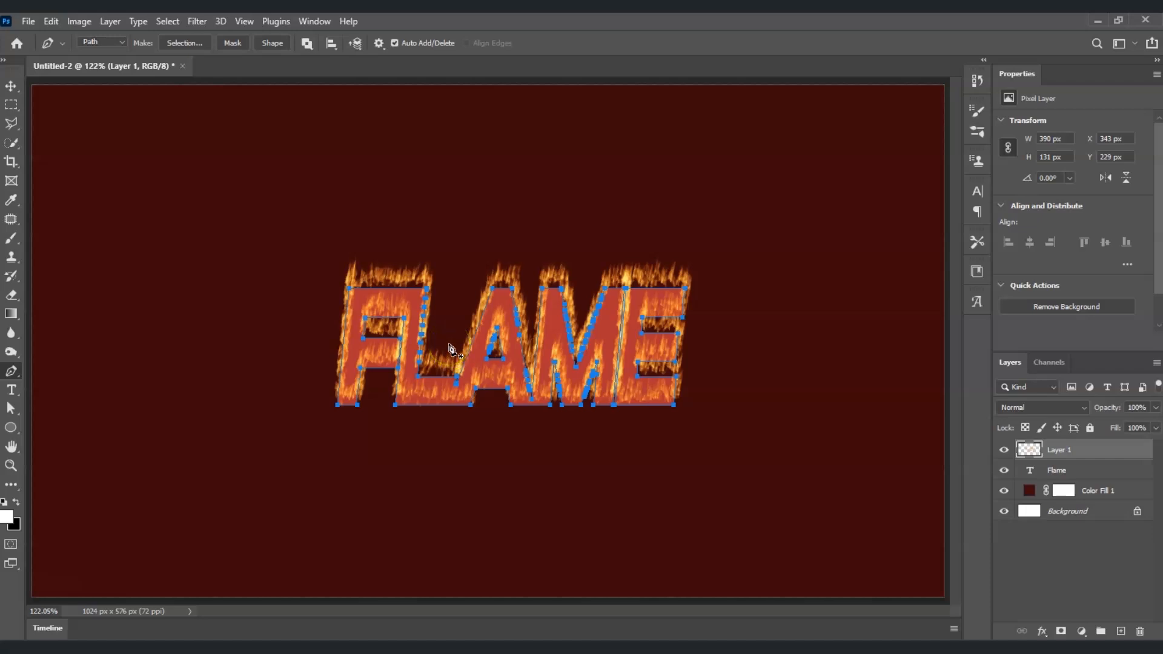
- Change the FLAME text colour to #3e0909 by sampling the dark red background
left_click(1037, 471)
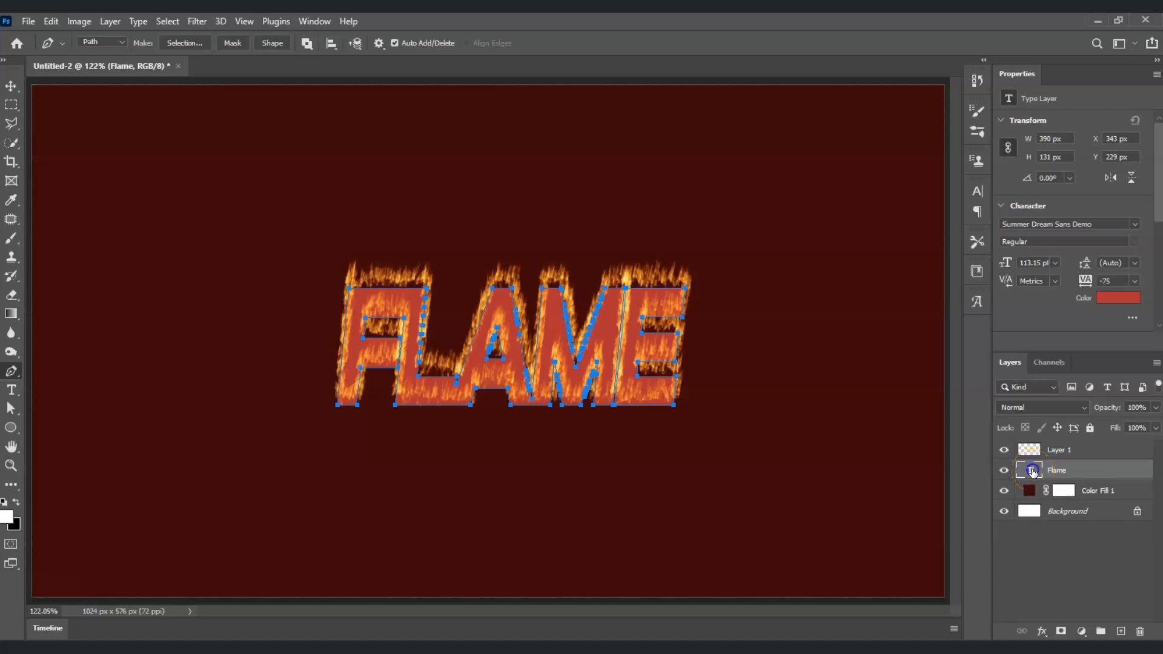
left_click(1100, 299)
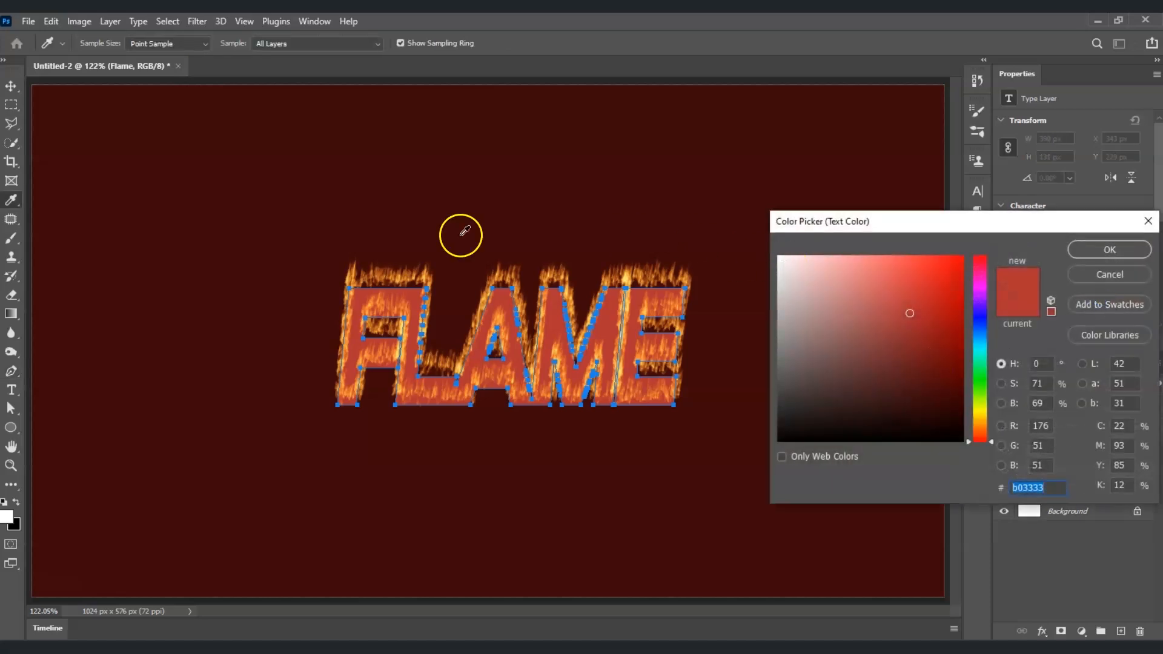
left_click(323, 218)
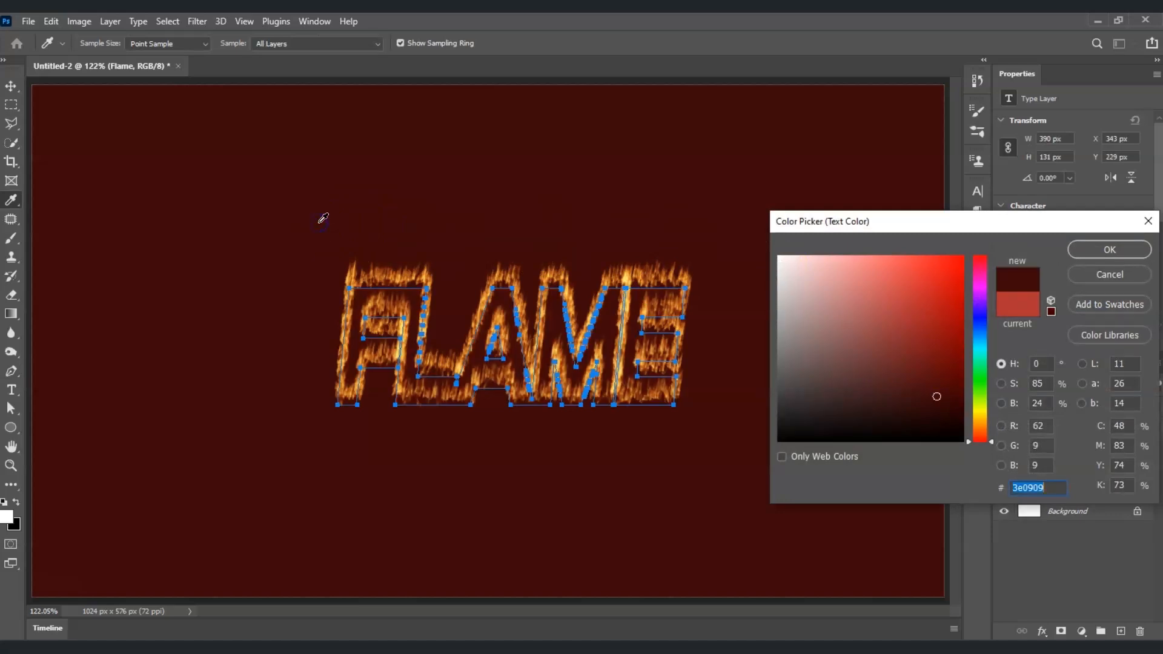
left_click(1094, 251)
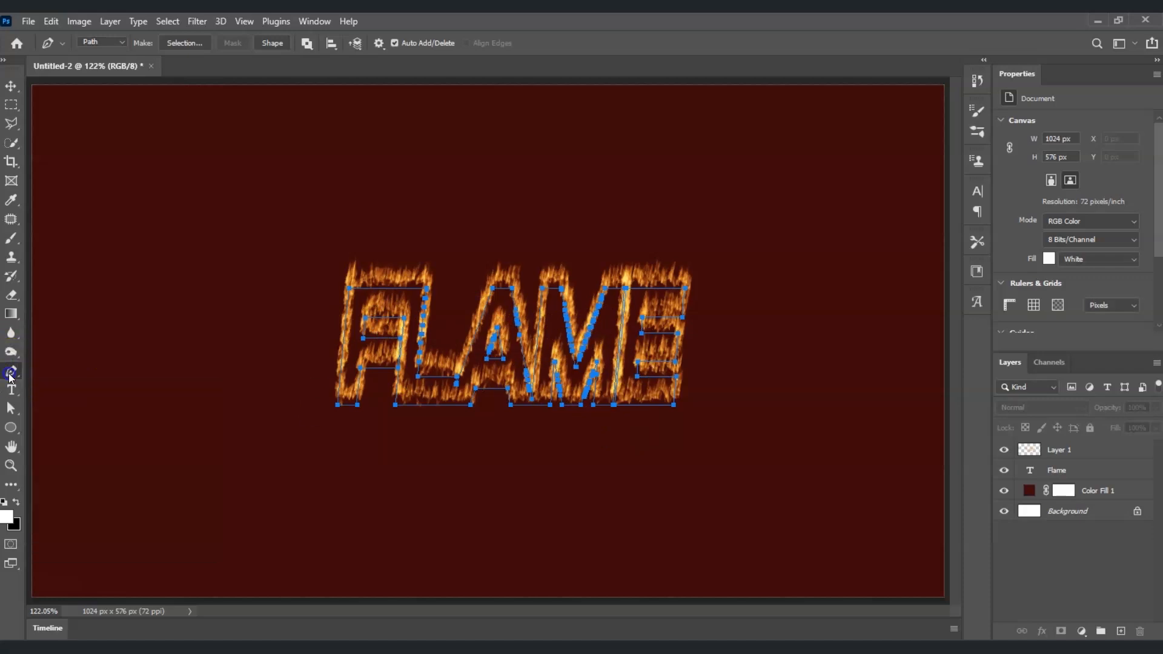
- Delete the work path from the canvas
right_click(366, 298)
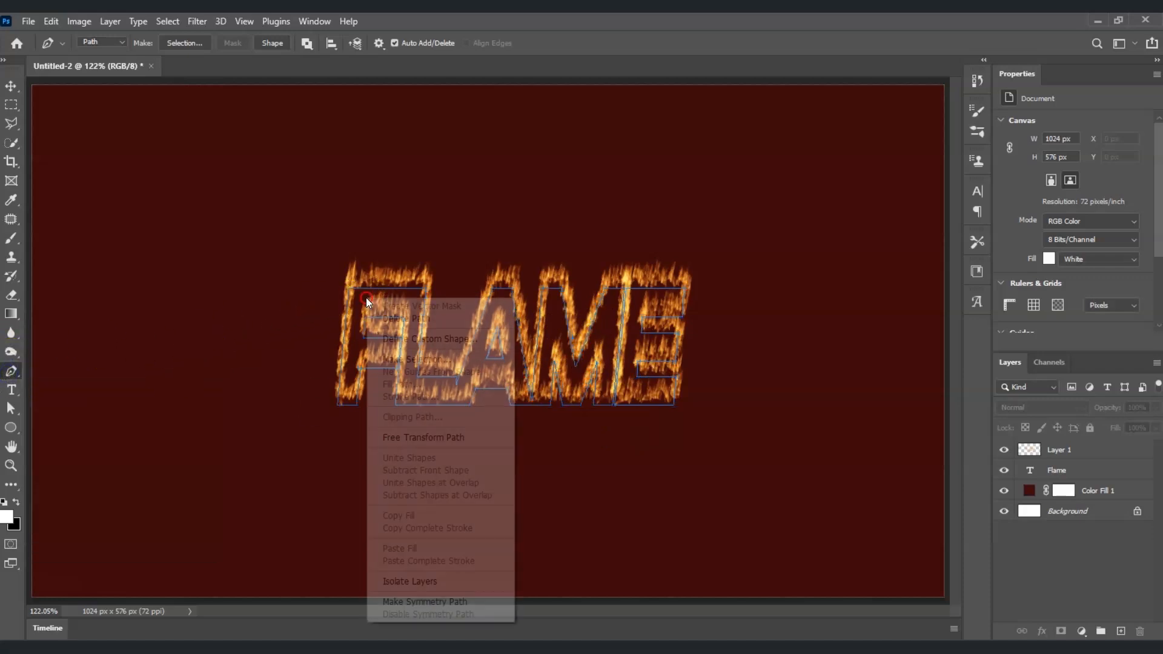
left_click(405, 319)
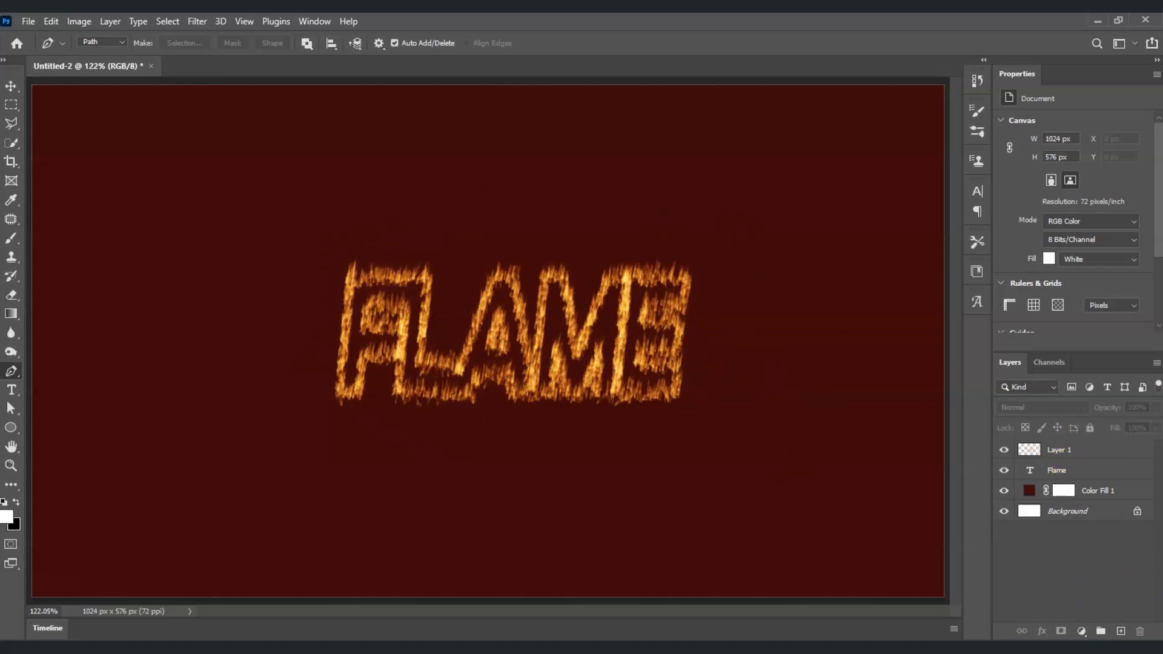
- Add an orange Solid Color fill layer above the flame layer
left_click(1084, 632)
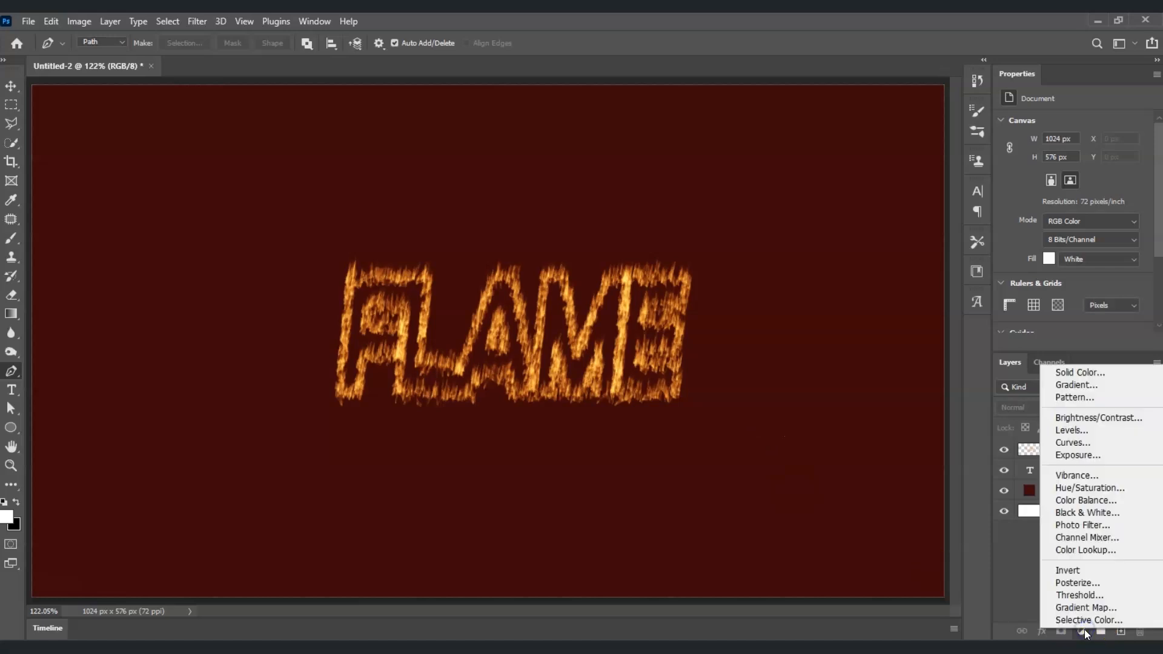
left_click(1071, 373)
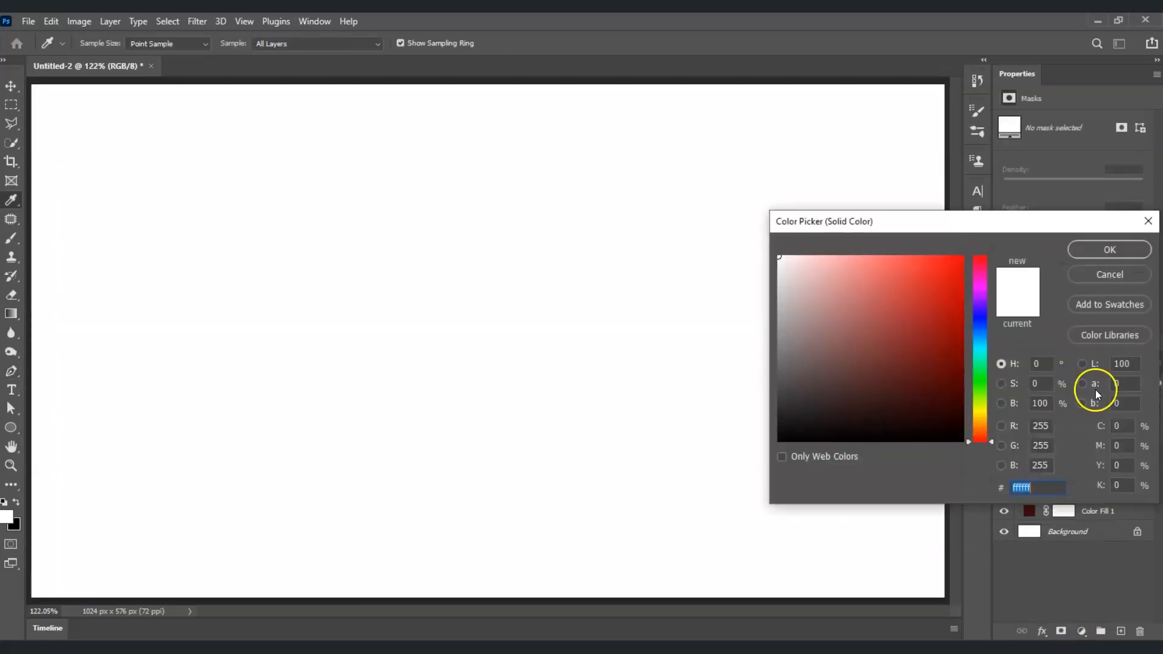
left_click(979, 423)
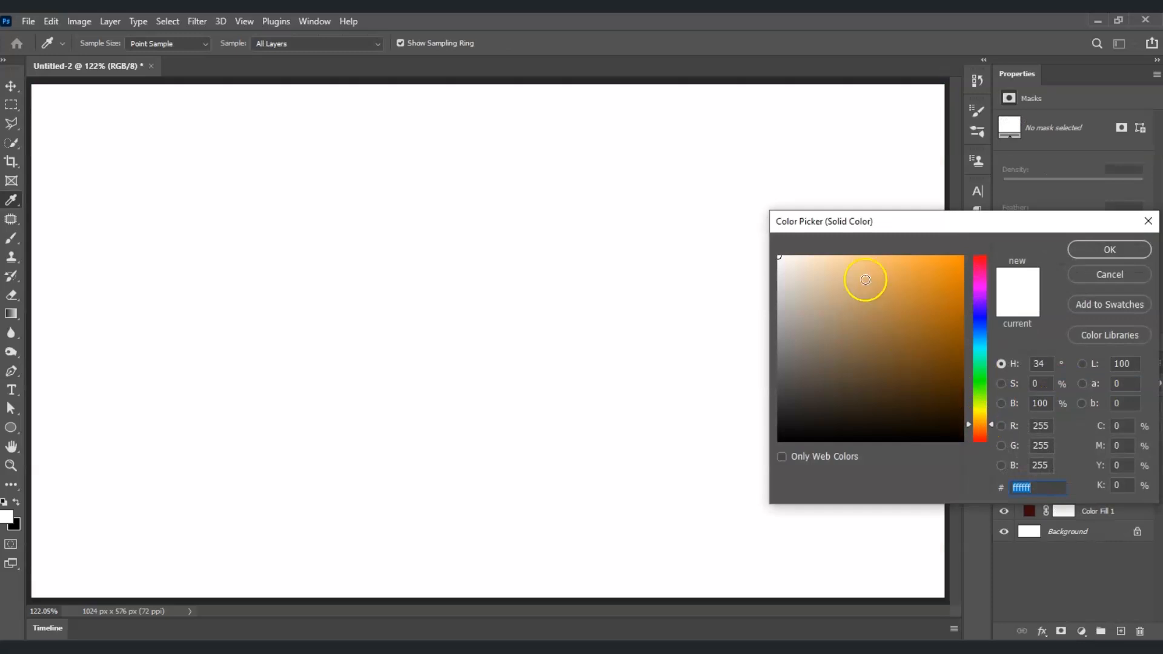
left_click(979, 428)
left_click_drag(897, 360, 1008, 293)
left_click(1110, 250)
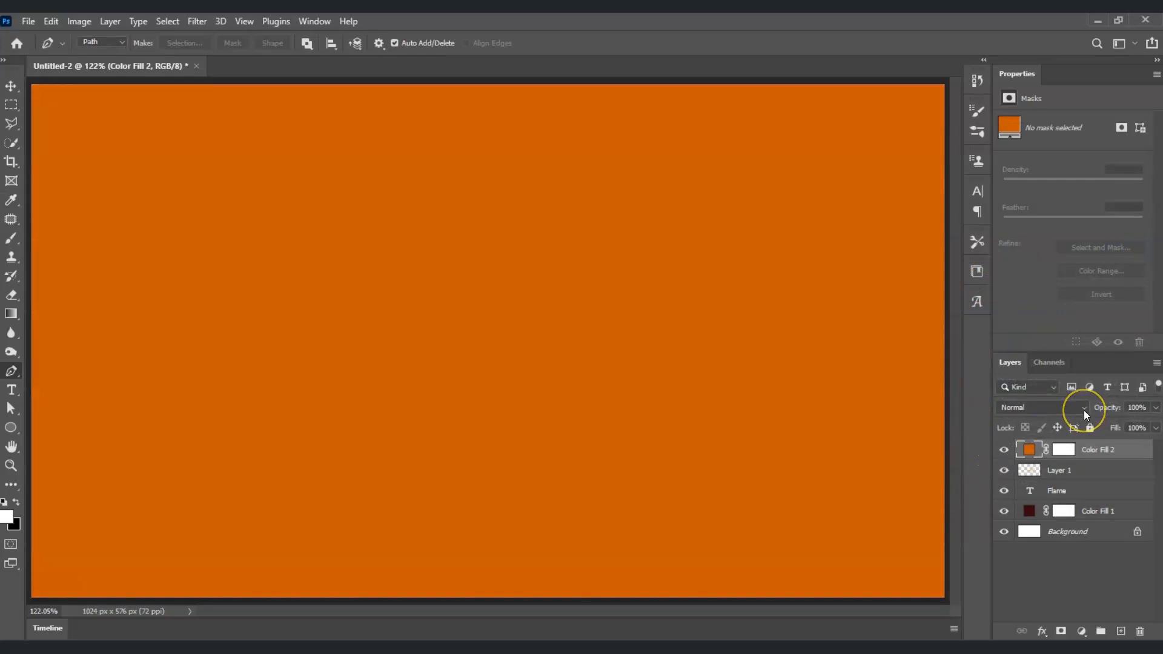
- Set the orange fill layer's blend mode to Linear Dodge (Add) and invert its mask to black
left_click(1083, 410)
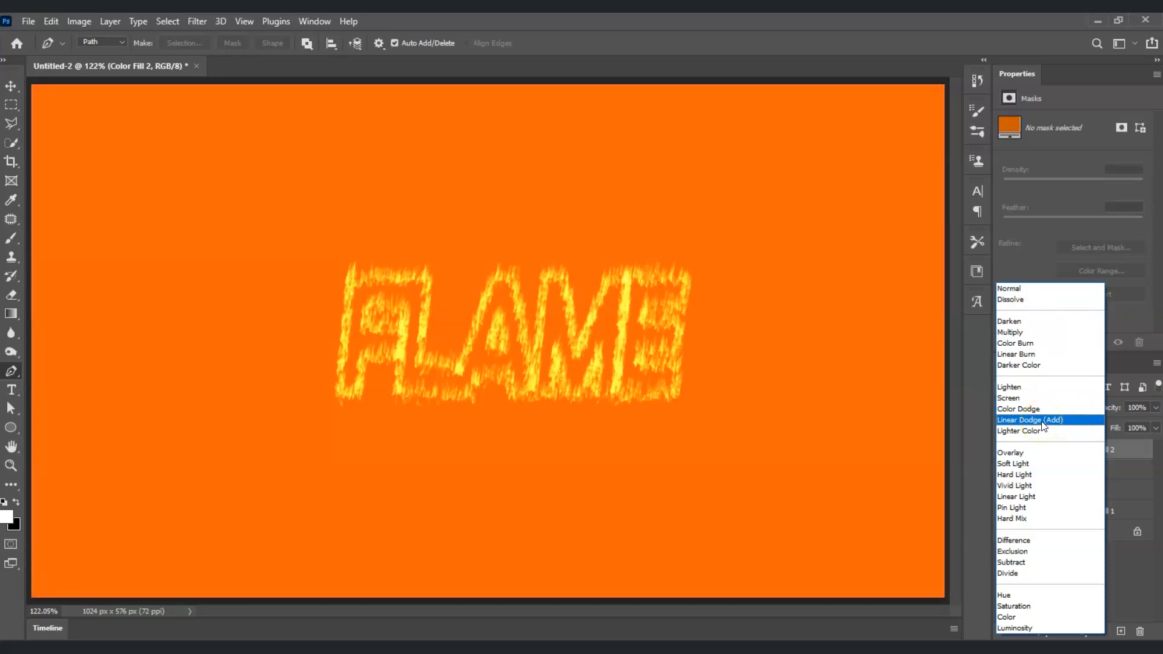
left_click(1042, 421)
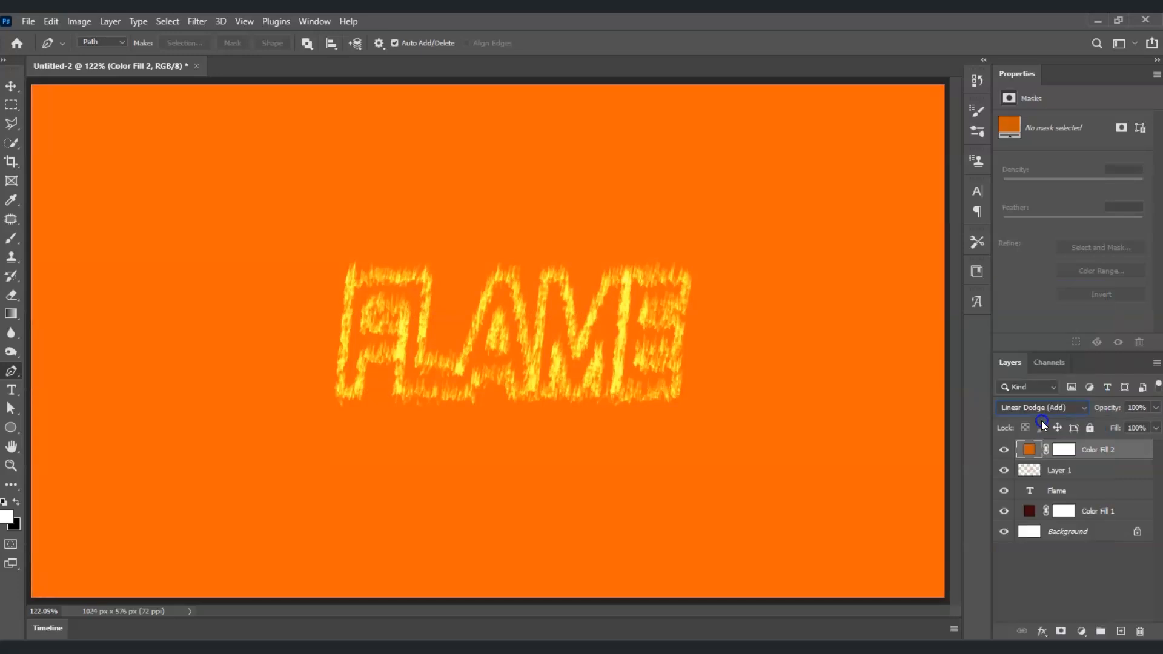
left_click(1073, 453)
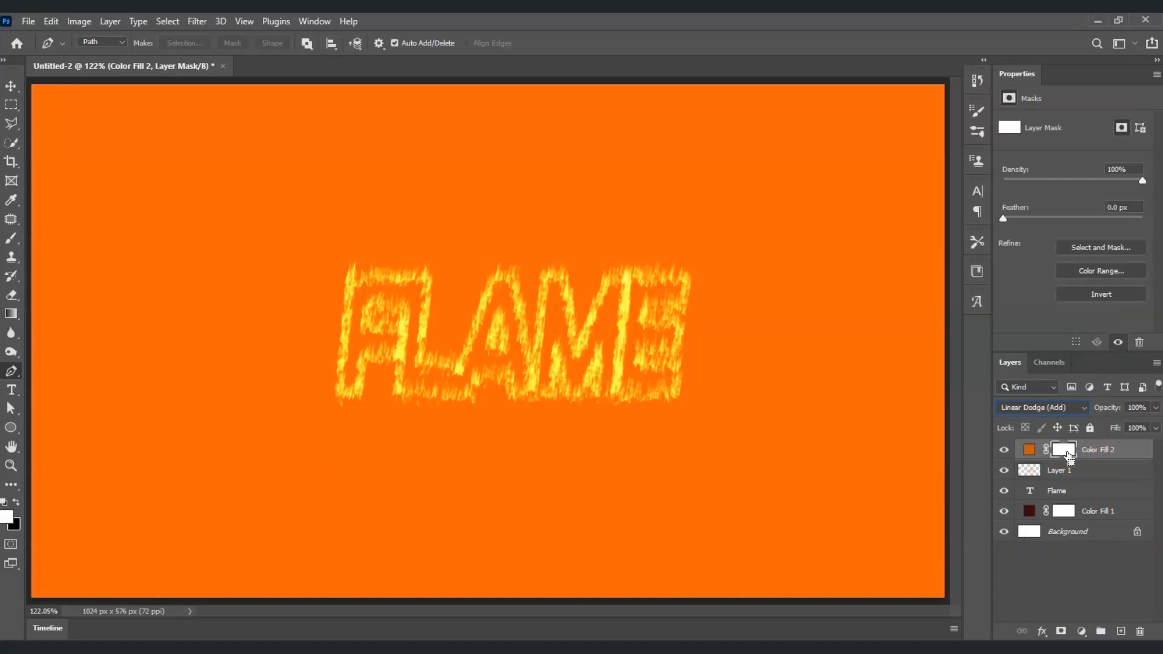
key("ctrl+i")
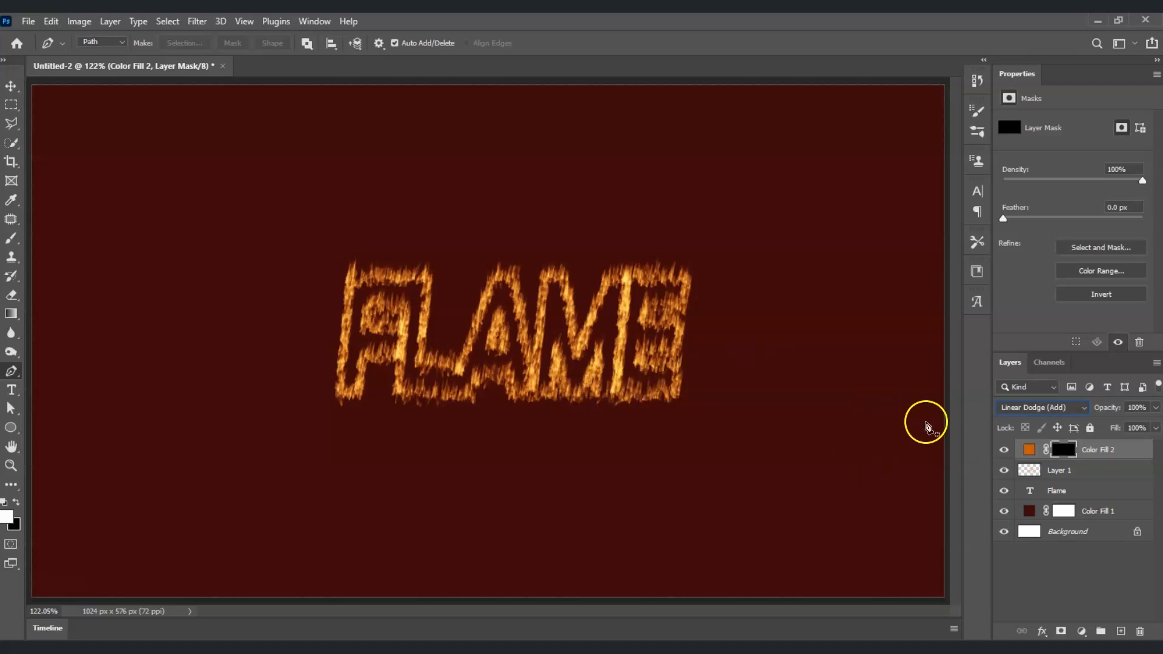
- Set up the Brush tool with a Soft Round 400 px brush at 60% opacity
left_click(11, 238)
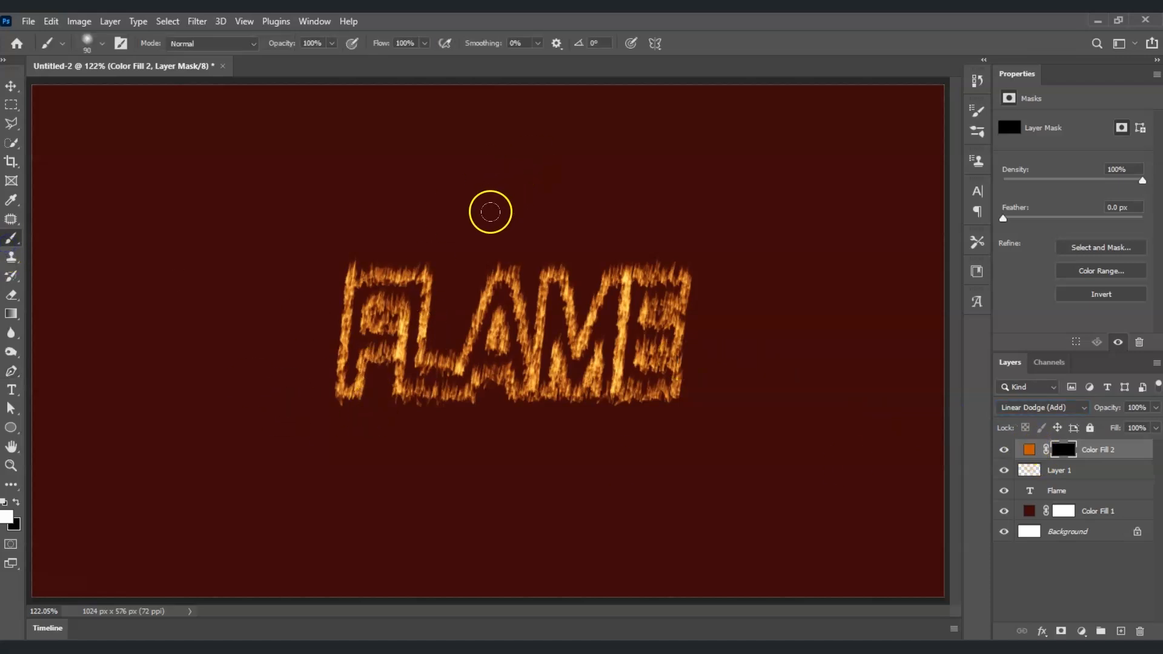
key("bracketright")
key("bracketright")
key("bracketright")
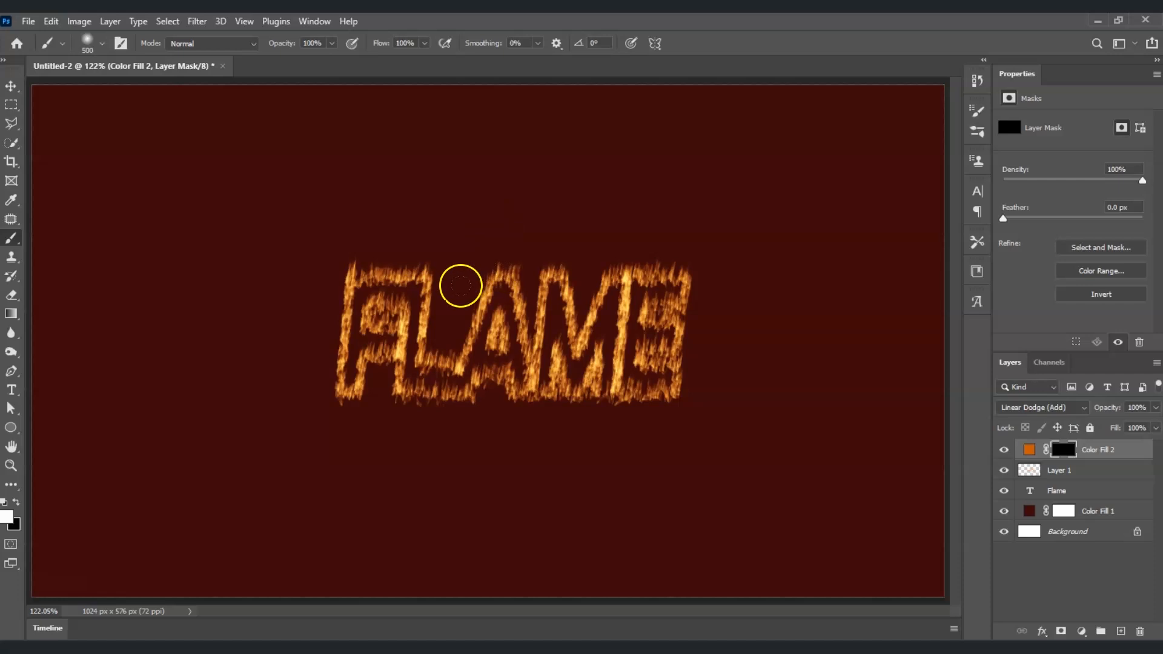
key("bracketright")
key("bracketright")
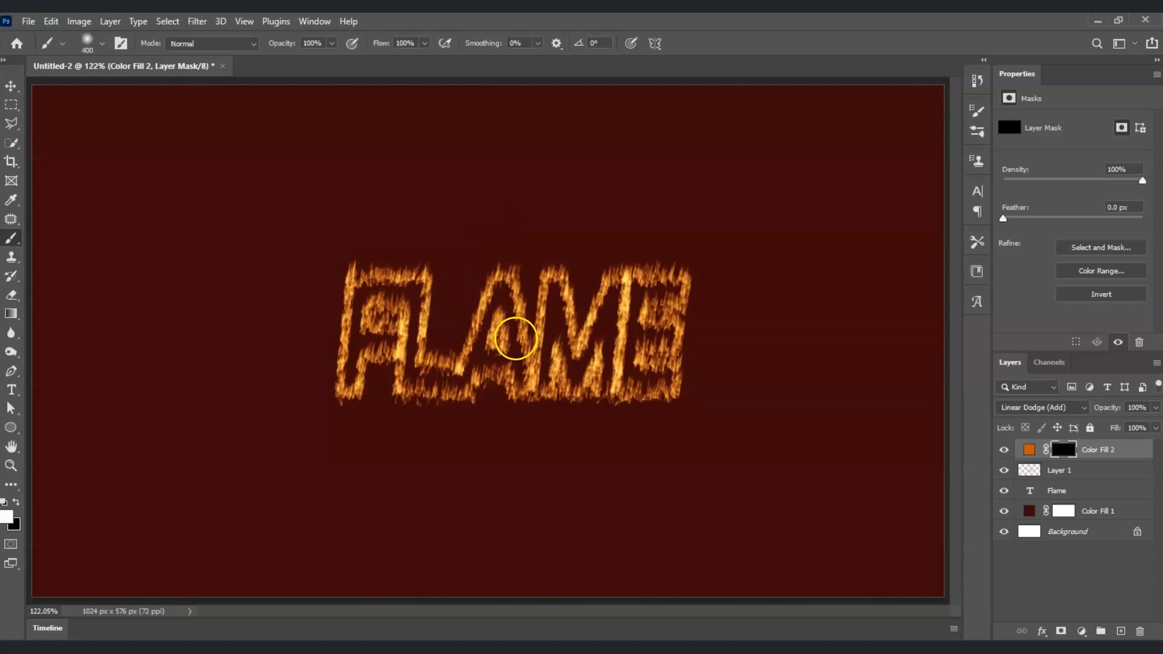
left_click(102, 43)
left_click(103, 257)
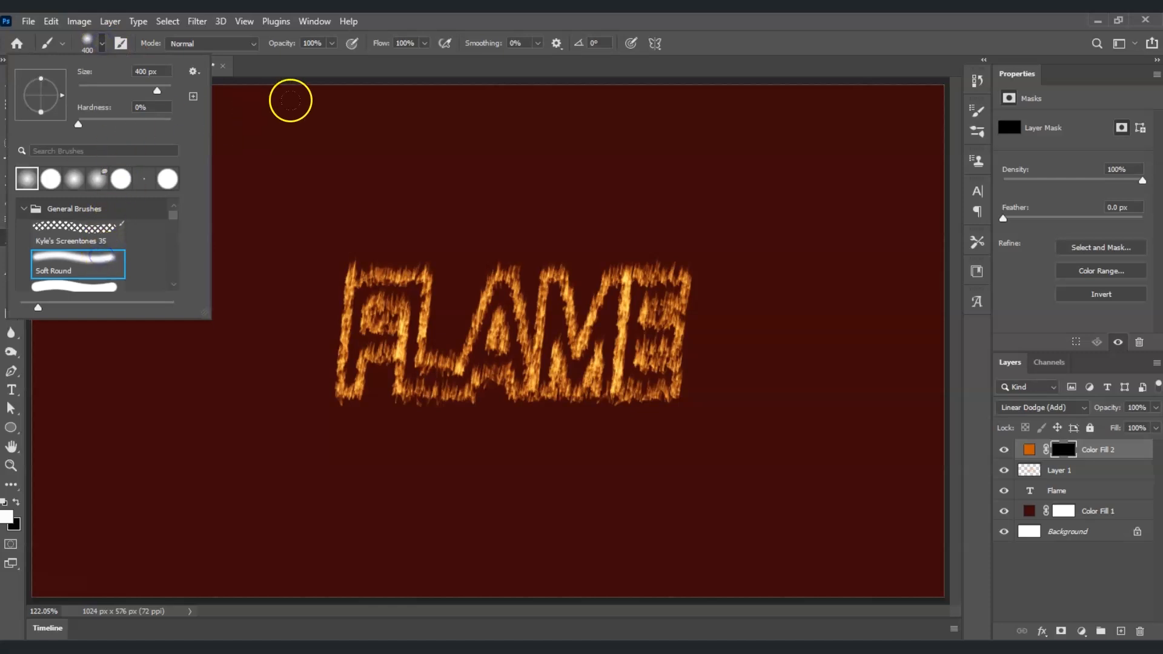
left_click(311, 58)
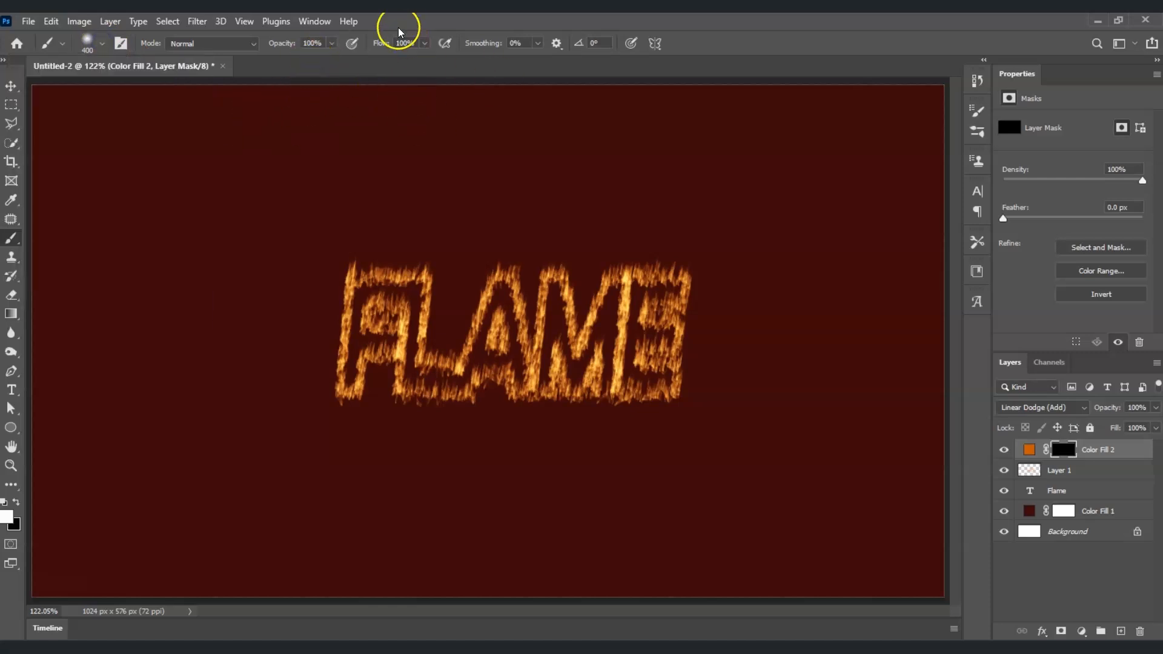
left_click(332, 43)
left_click_drag(333, 58, 307, 67)
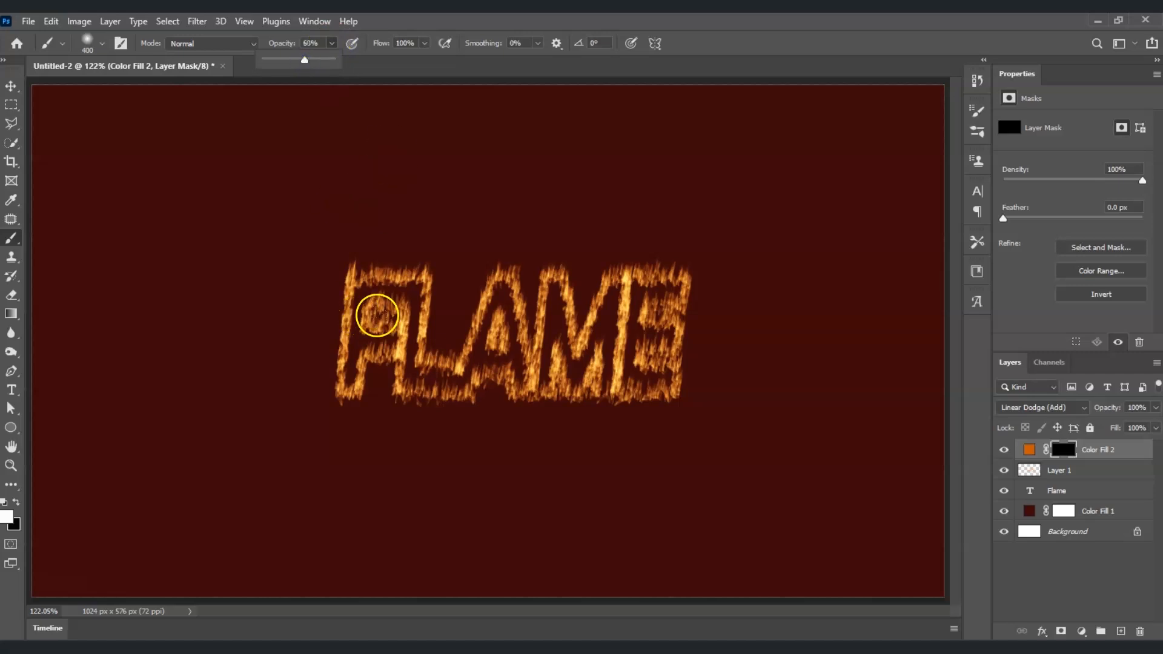
- Paint a glow onto the fill layer's mask around the FLAME text and set the layer opacity to 60%
left_click(386, 332)
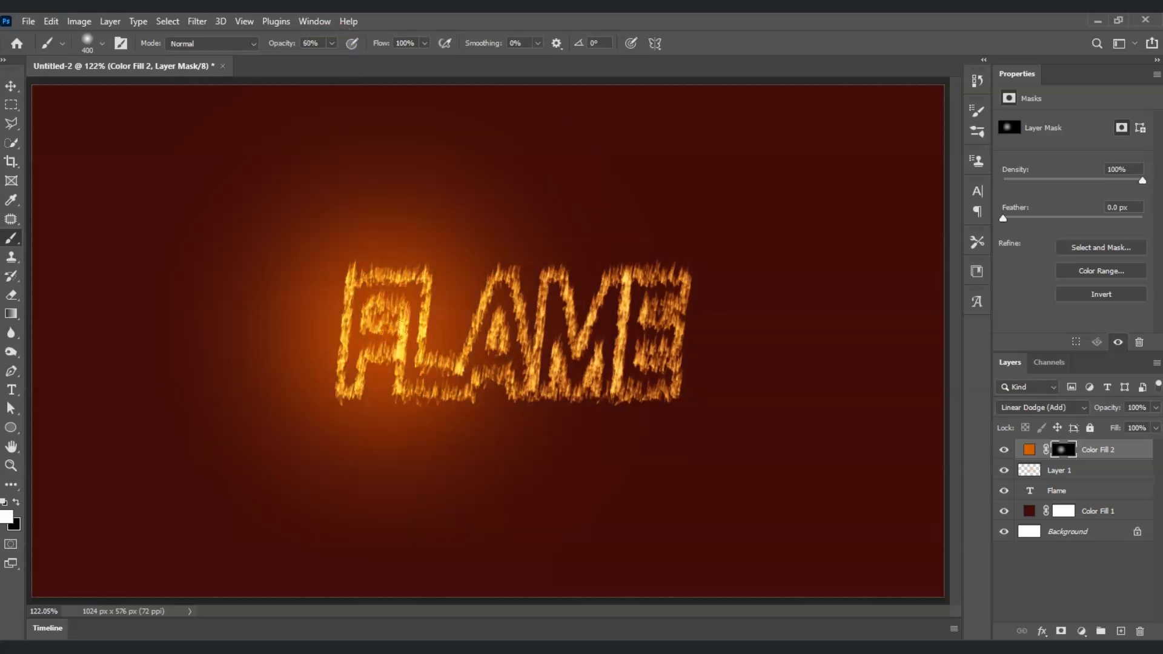
left_click(593, 330)
left_click(618, 330)
left_click(666, 334)
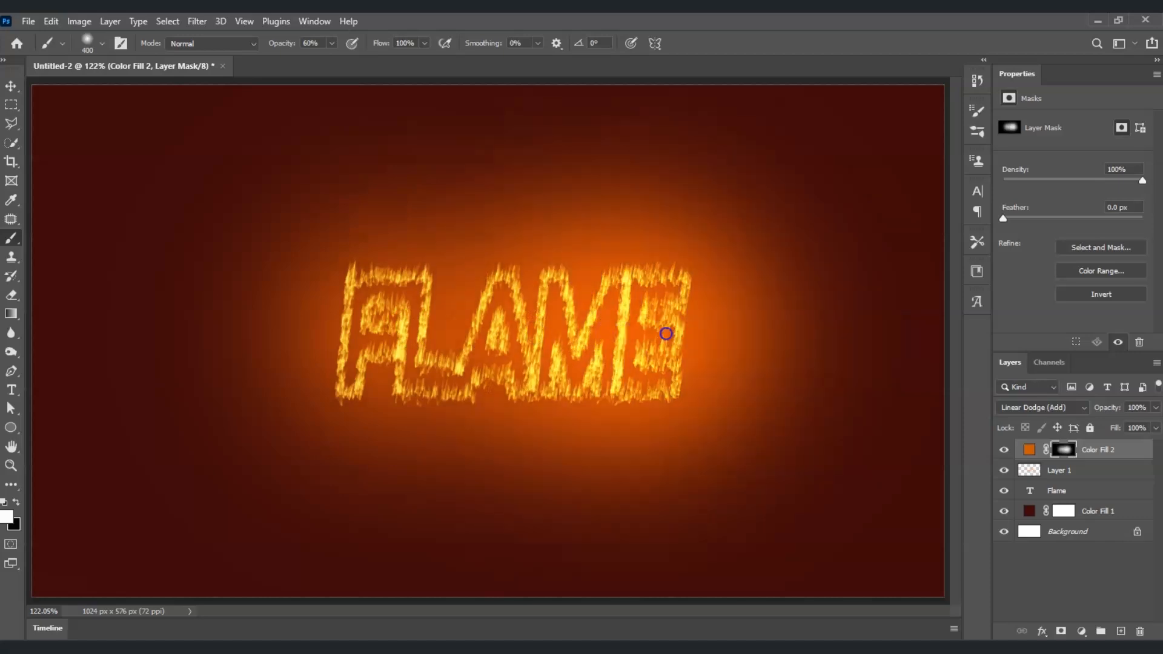
left_click(464, 318)
left_click(306, 322)
left_click(426, 358)
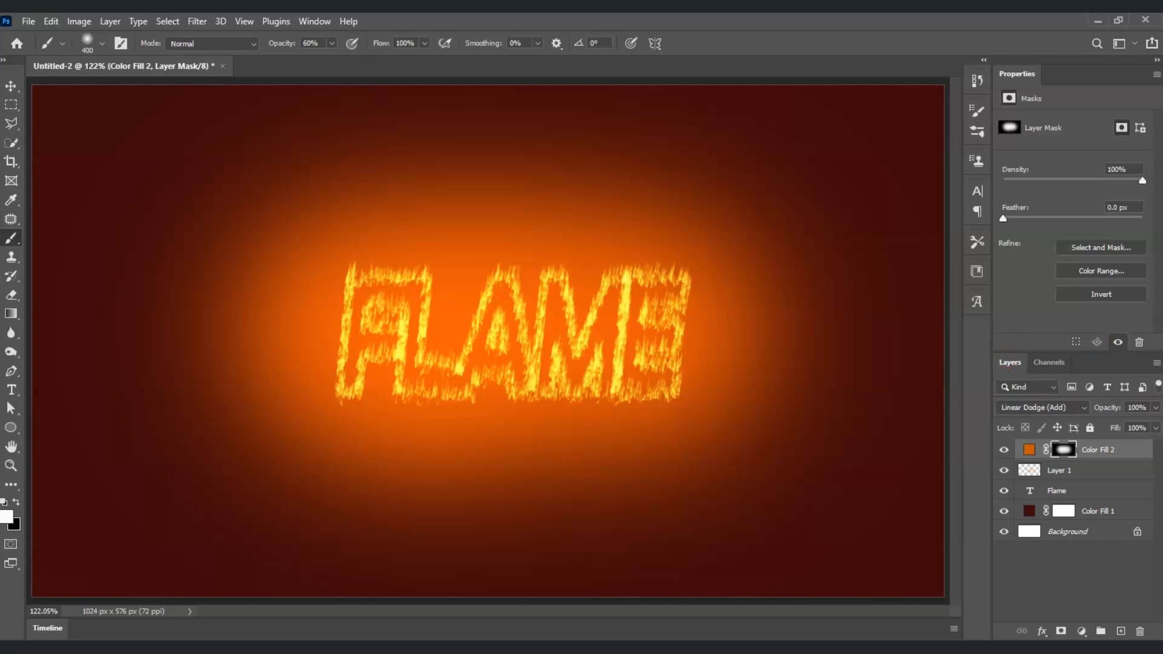
left_click(1155, 408)
left_click_drag(1151, 428, 1134, 433)
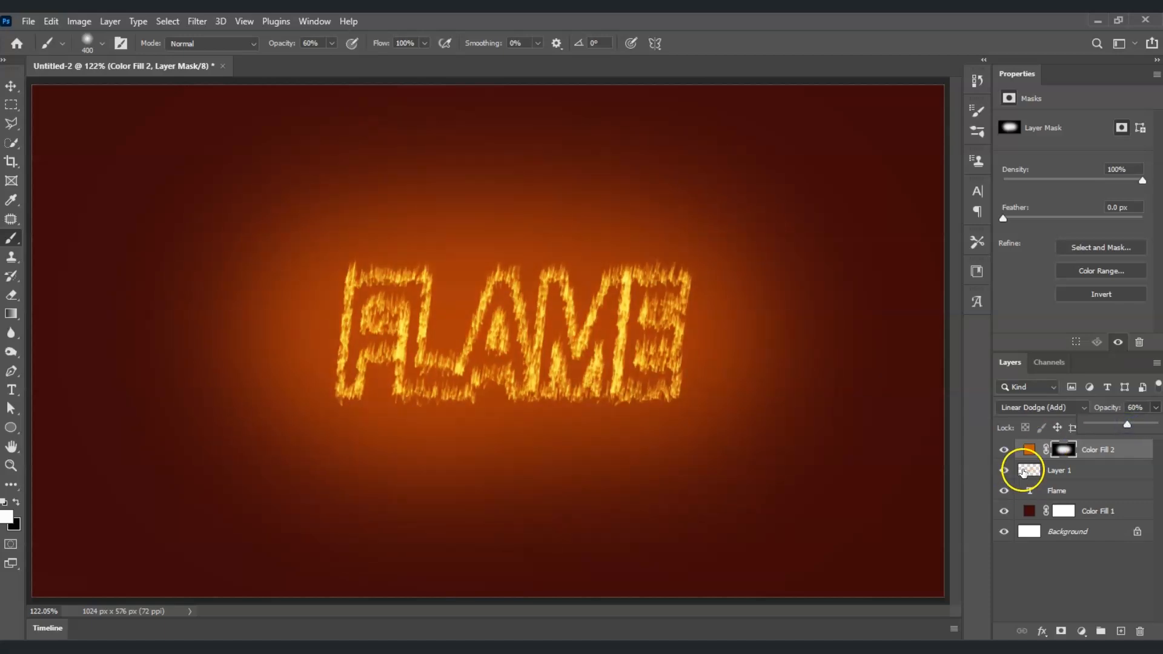